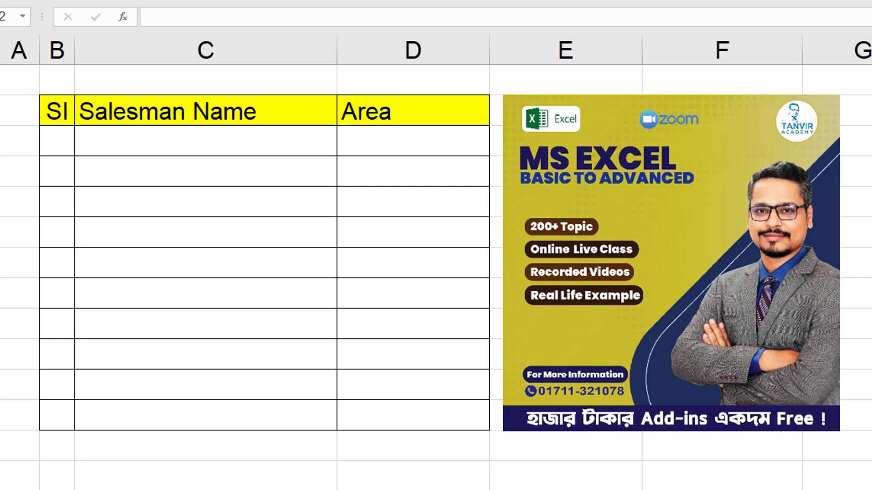
Select the Salesman Name entry cells C3:C12 in the table.
{"action": "left_click", "coordinate": [110, 148]}
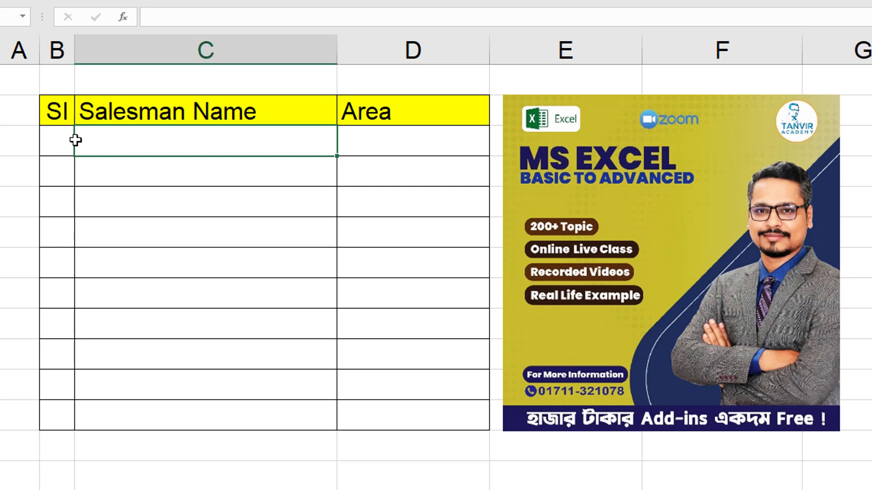
{"action": "left_click_drag", "start_coordinate": [50, 115], "coordinate": [389, 415]}
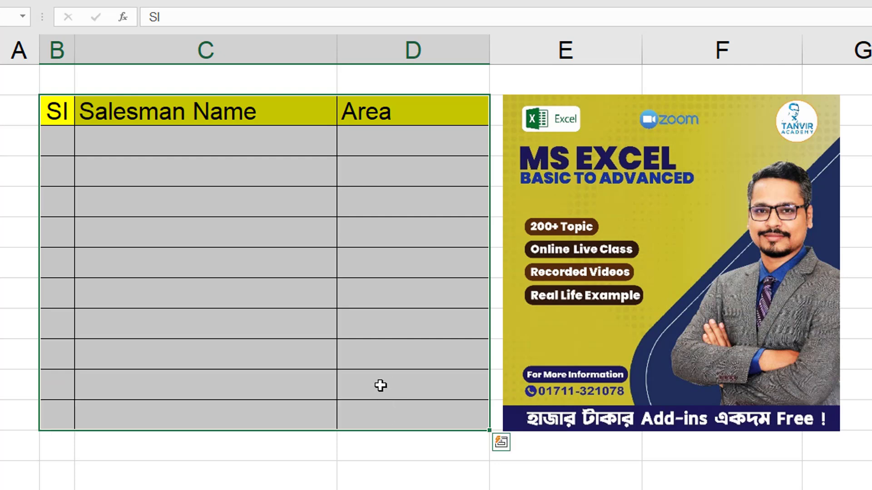
{"action": "left_click", "coordinate": [220, 214]}
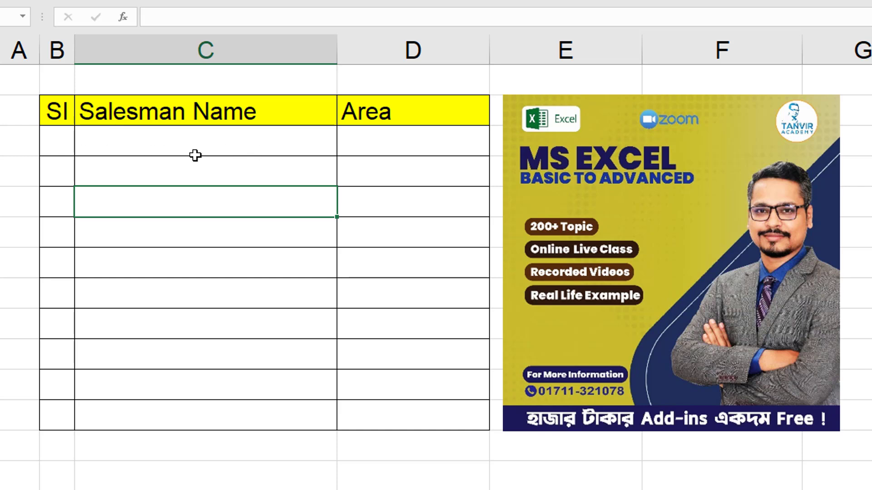
{"action": "left_click", "coordinate": [201, 50]}
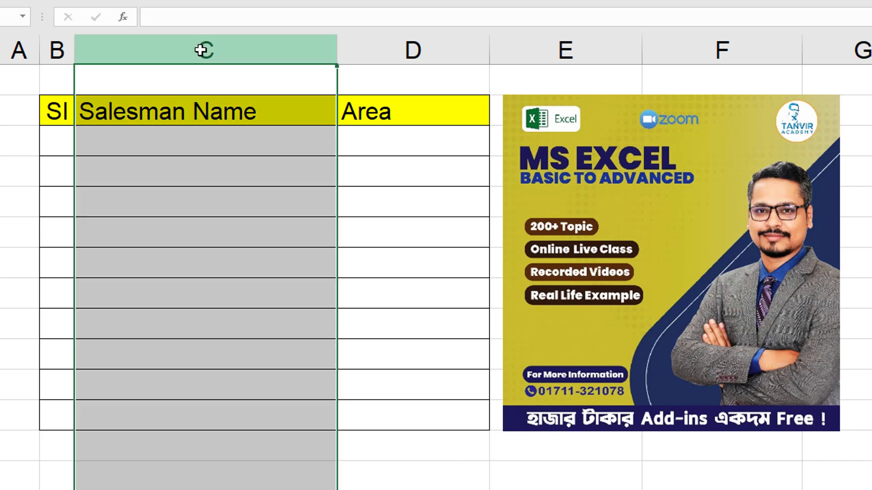
{"action": "left_click", "coordinate": [186, 137]}
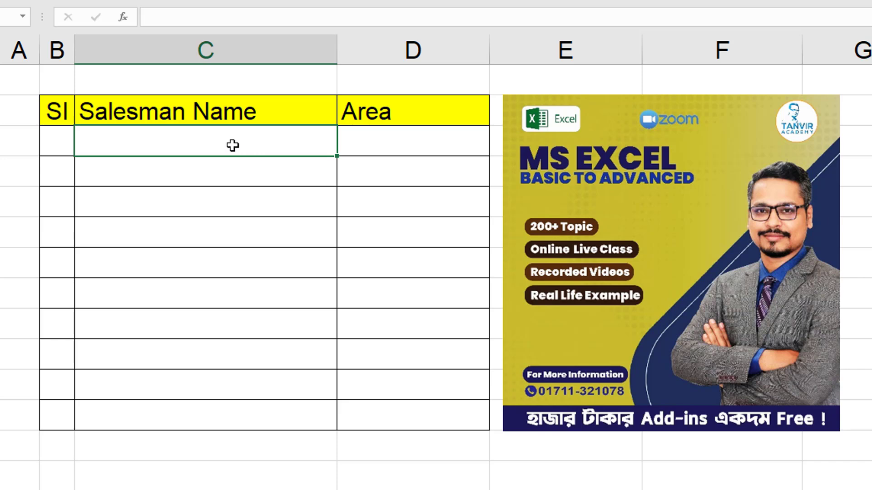
{"action": "left_click_drag", "start_coordinate": [232, 145], "coordinate": [228, 400]}
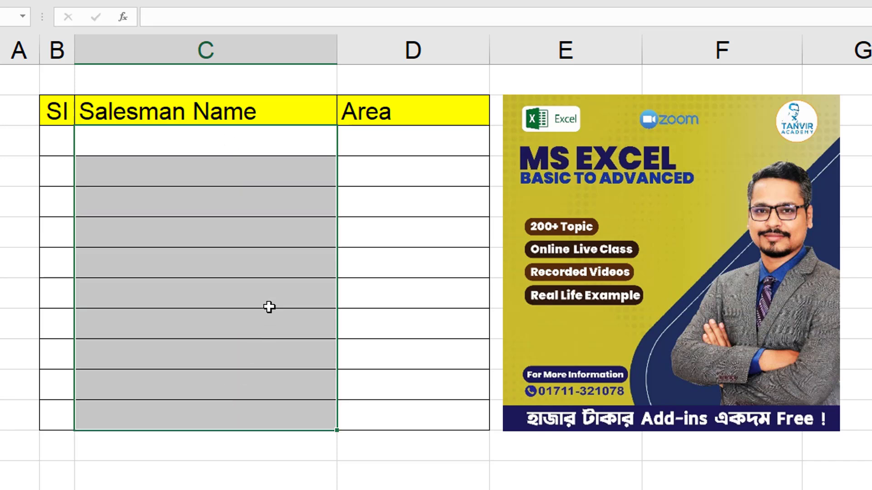
{"action": "left_click", "coordinate": [249, 151]}
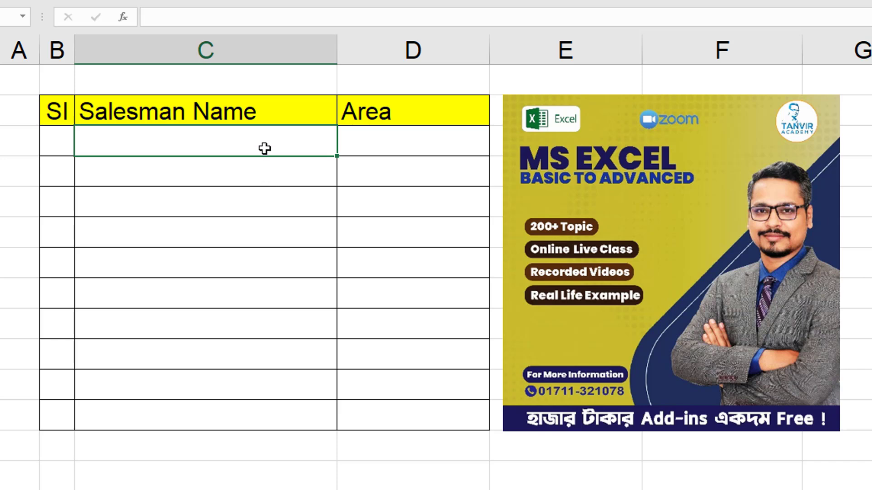
{"action": "left_click_drag", "start_coordinate": [264, 145], "coordinate": [258, 416]}
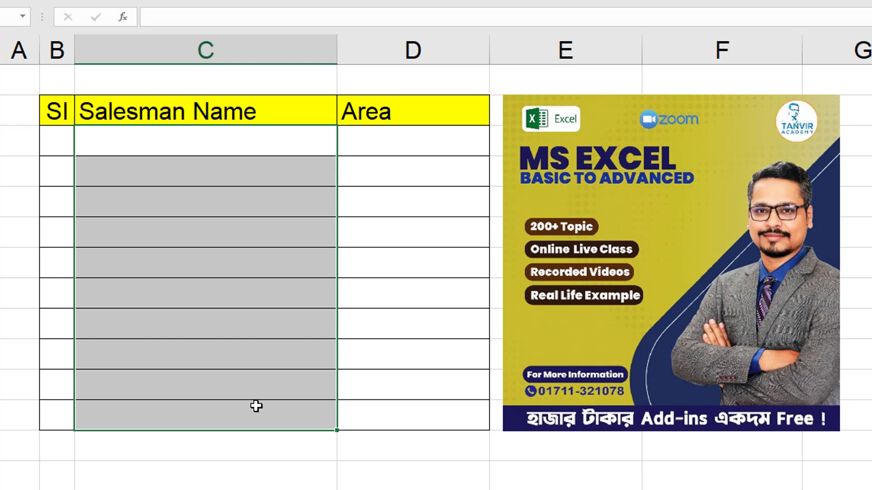
{"action": "left_click_drag", "start_coordinate": [233, 141], "coordinate": [234, 417]}
Enter the first salesman's name in C3, correctly capitalised after the lowercase version is rejected, then add a second name in C4.
{"action": "left_click", "coordinate": [202, 151]}
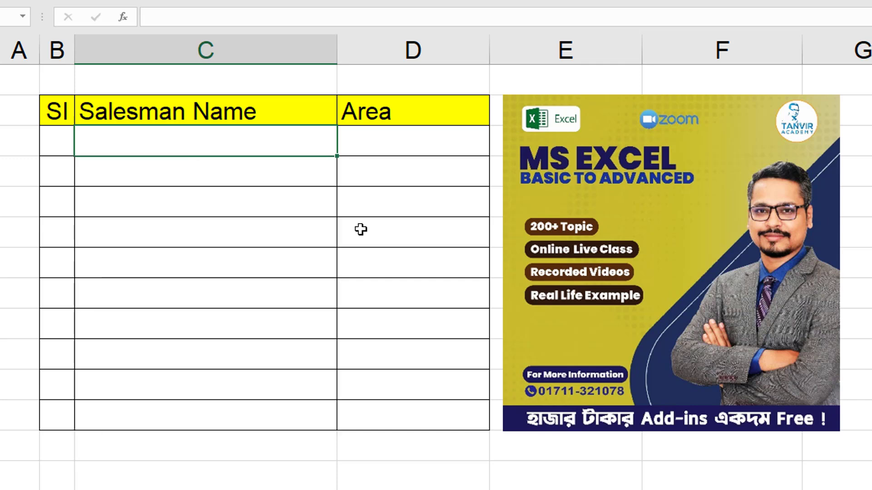
{"action": "type", "text": "Ta"}
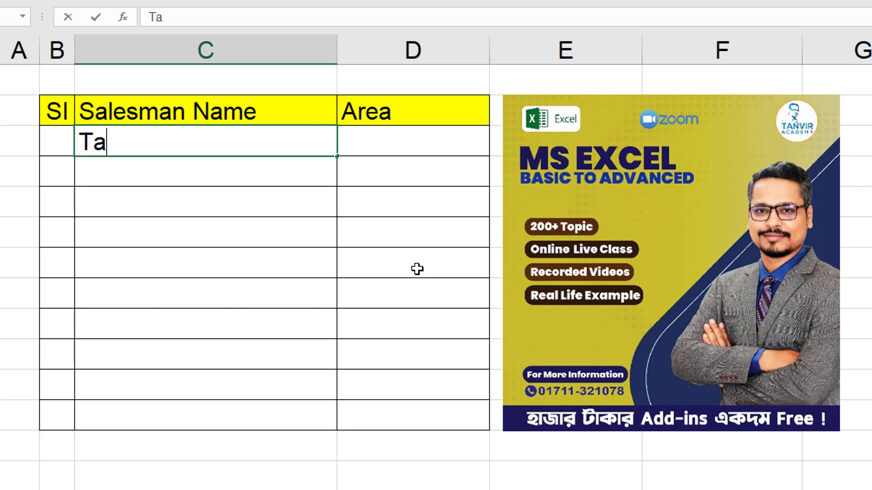
{"action": "type", "text": "nvir "}
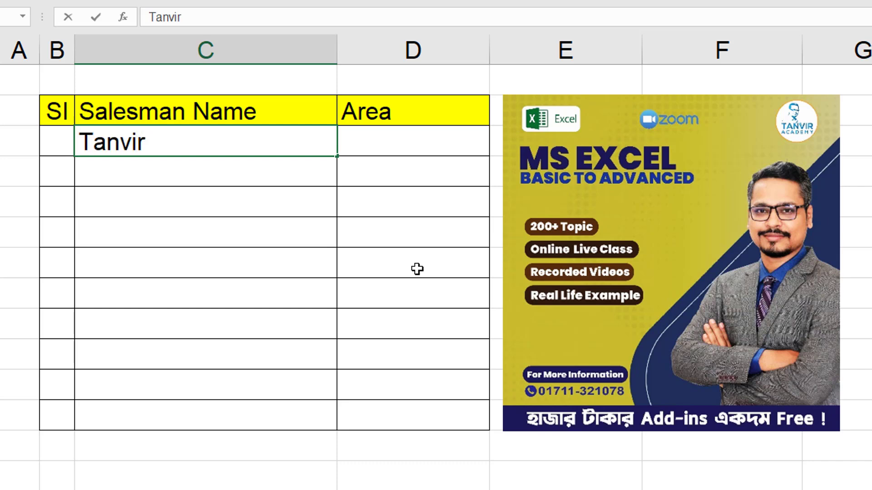
{"action": "type", "text": "r"}
{"action": "type", "text": "aha"}
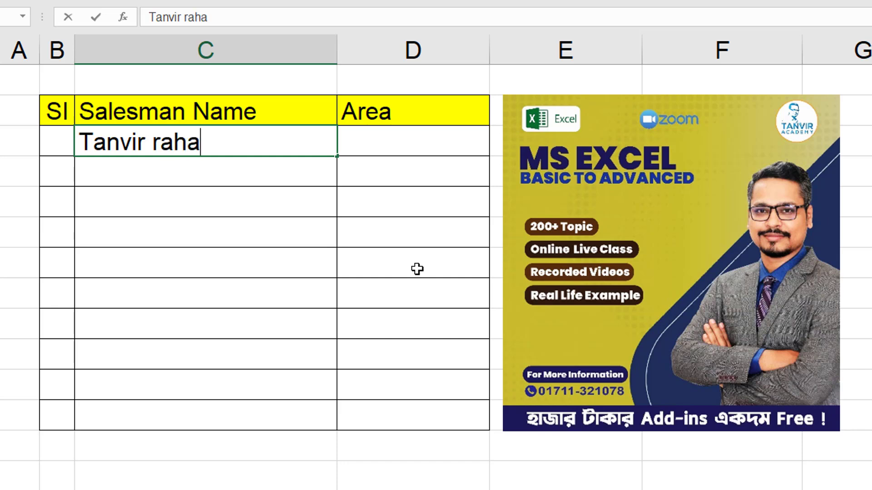
{"action": "type", "text": "man"}
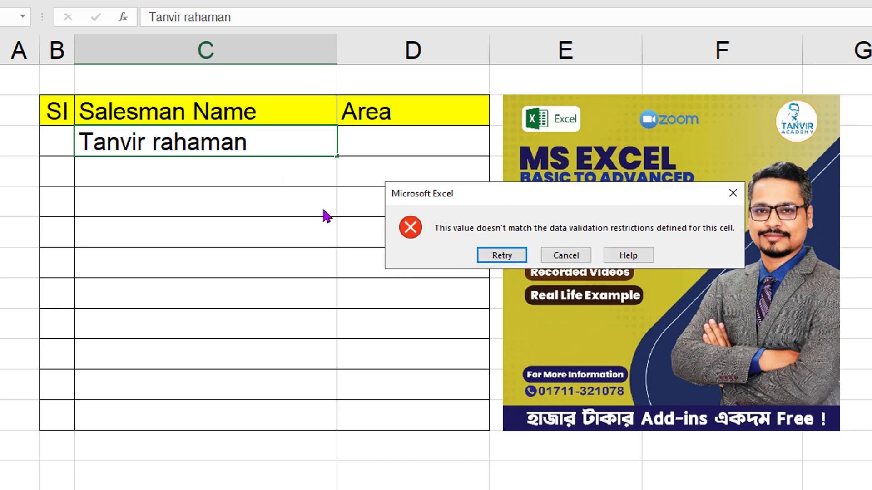
{"action": "key", "text": "Return"}
{"action": "left_click_drag", "start_coordinate": [522, 200], "coordinate": [280, 184]}
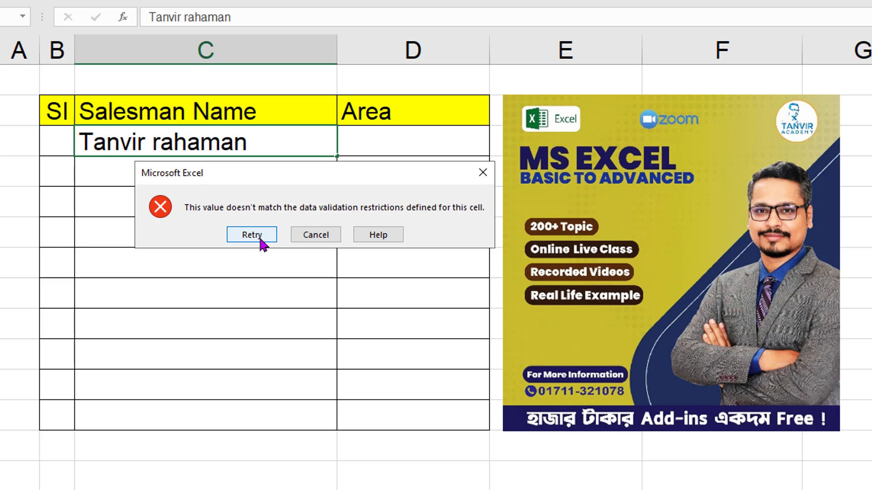
{"action": "left_click", "coordinate": [483, 175]}
{"action": "type", "text": "Ta"}
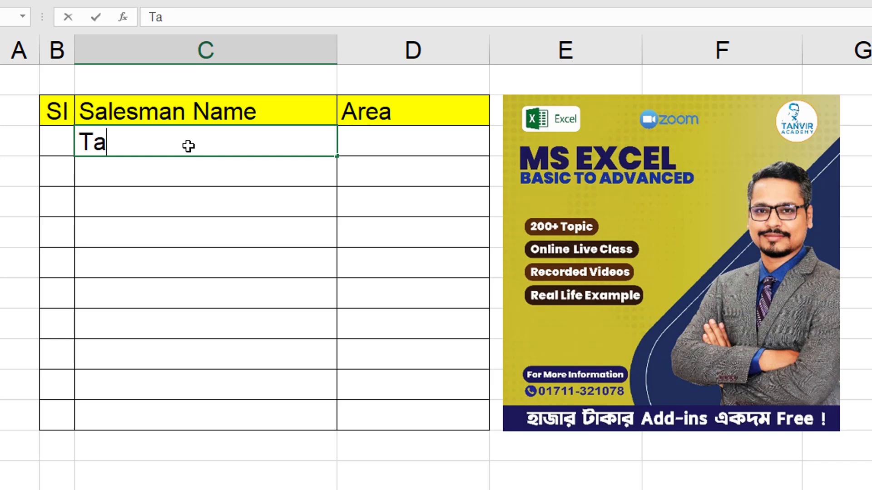
{"action": "type", "text": "nvir Raha"}
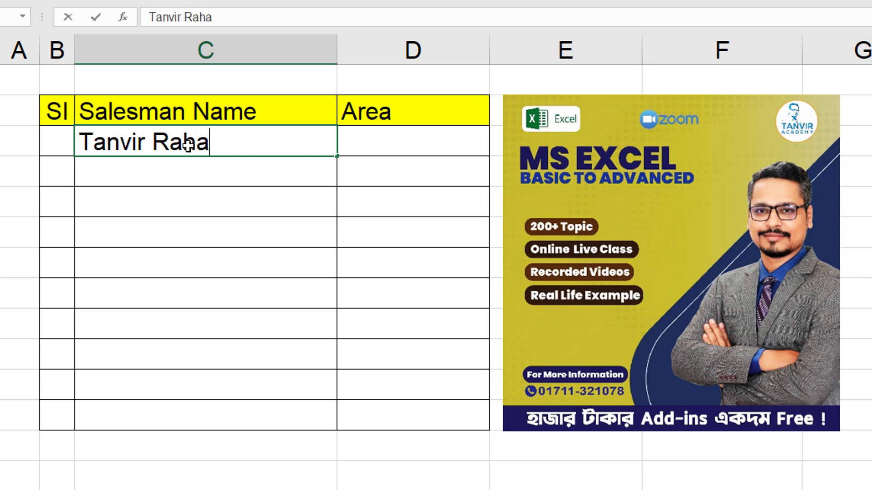
{"action": "type", "text": "man"}
{"action": "key", "text": "Return"}
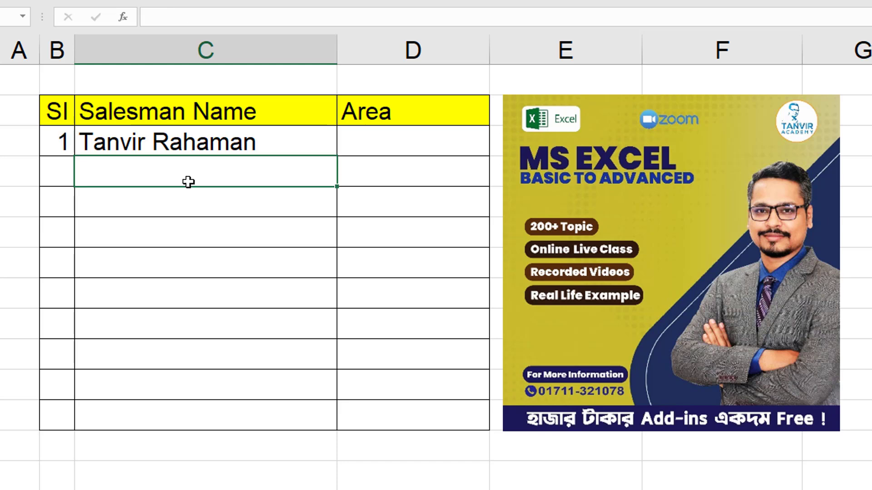
{"action": "type", "text": "R"}
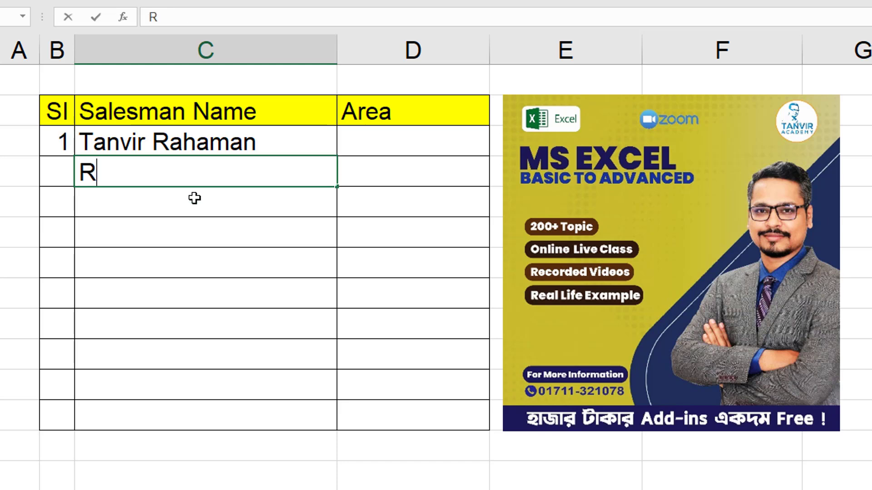
{"action": "type", "text": "ahim"}
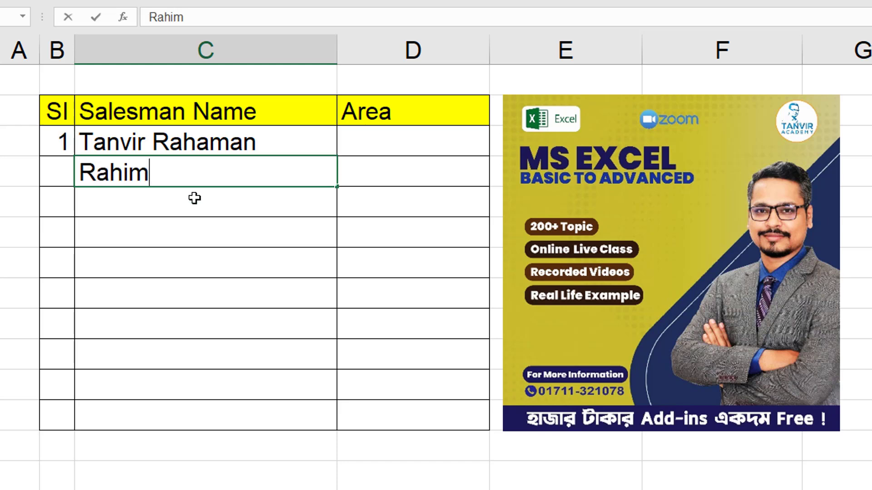
{"action": "key", "text": "Return"}
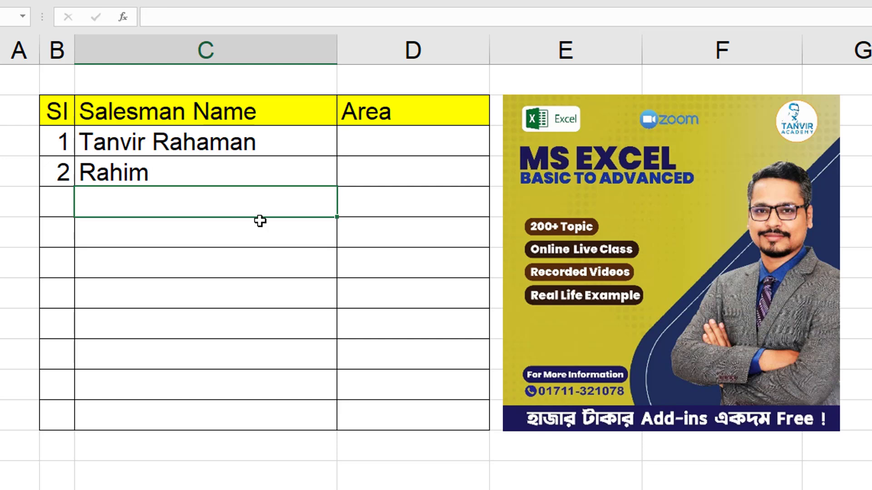
Select C3:C13, try a duplicate of the first name in C4, and cancel the rejected entry.
{"action": "left_click_drag", "start_coordinate": [230, 142], "coordinate": [219, 410]}
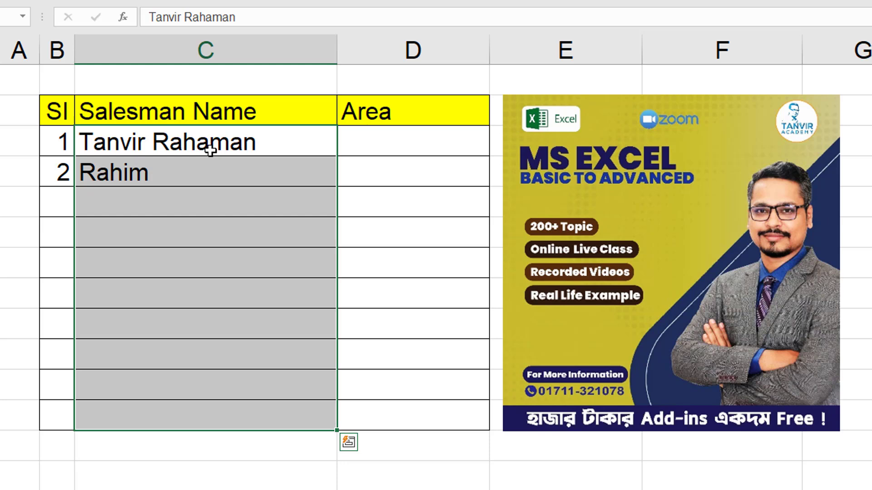
{"action": "left_click_drag", "start_coordinate": [248, 143], "coordinate": [188, 410]}
{"action": "left_click", "coordinate": [200, 172]}
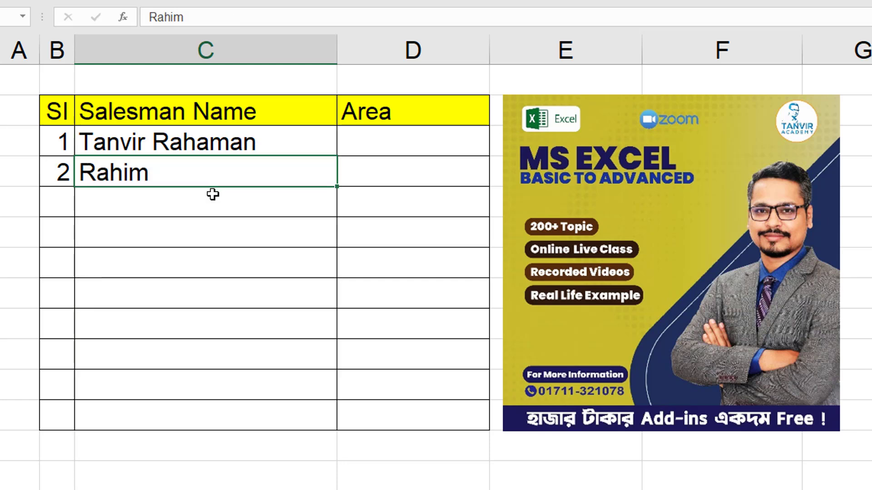
{"action": "type", "text": "Tanvir"}
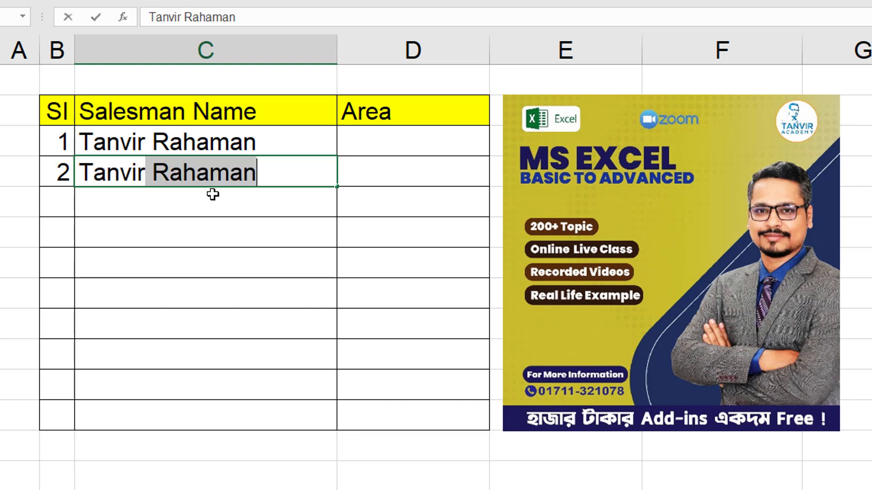
{"action": "left_click", "coordinate": [284, 171]}
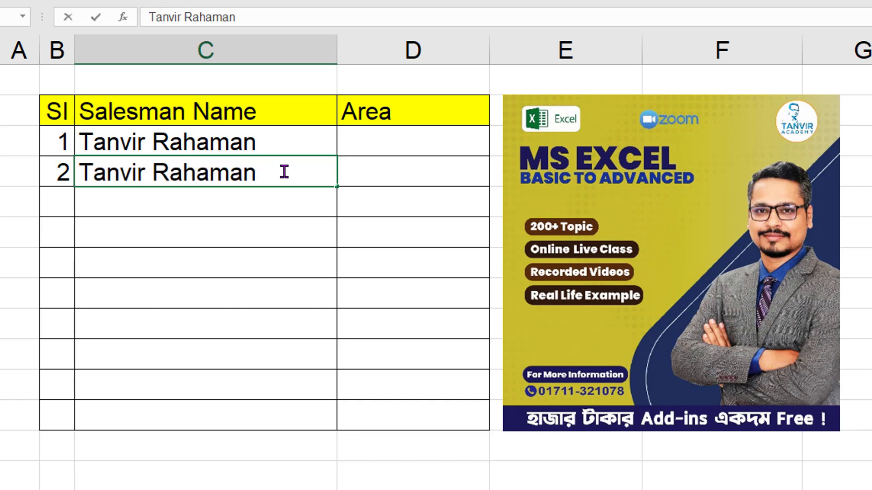
{"action": "left_click", "coordinate": [292, 193]}
{"action": "left_click_drag", "start_coordinate": [466, 189], "coordinate": [216, 211]}
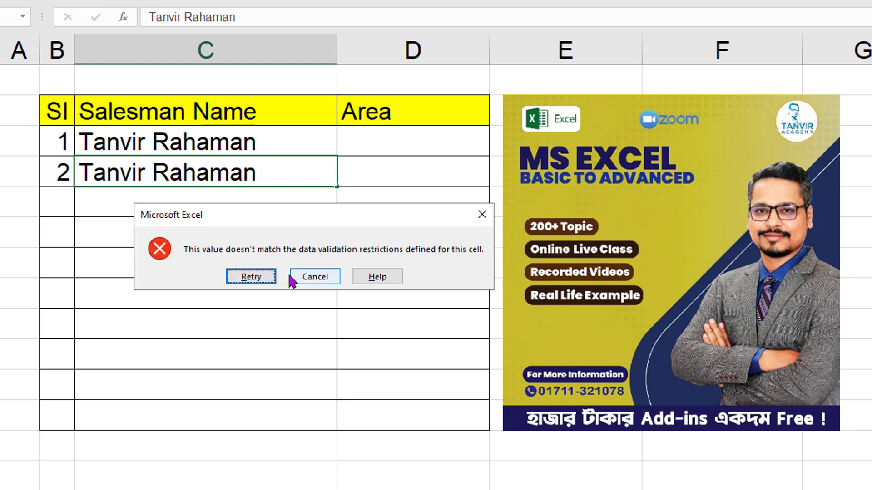
{"action": "left_click", "coordinate": [472, 215]}
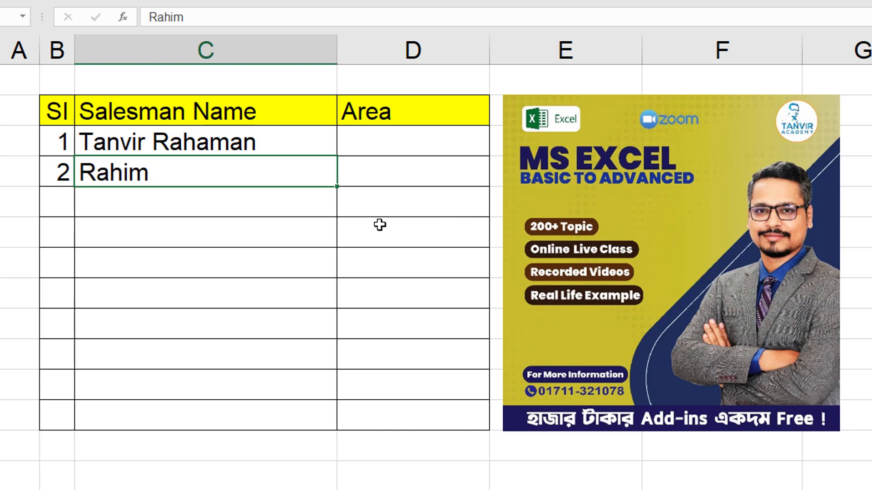
Retype the second name in C5 and discard it when validation rejects the duplicate.
{"action": "left_click", "coordinate": [166, 196]}
{"action": "type", "text": "Rah"}
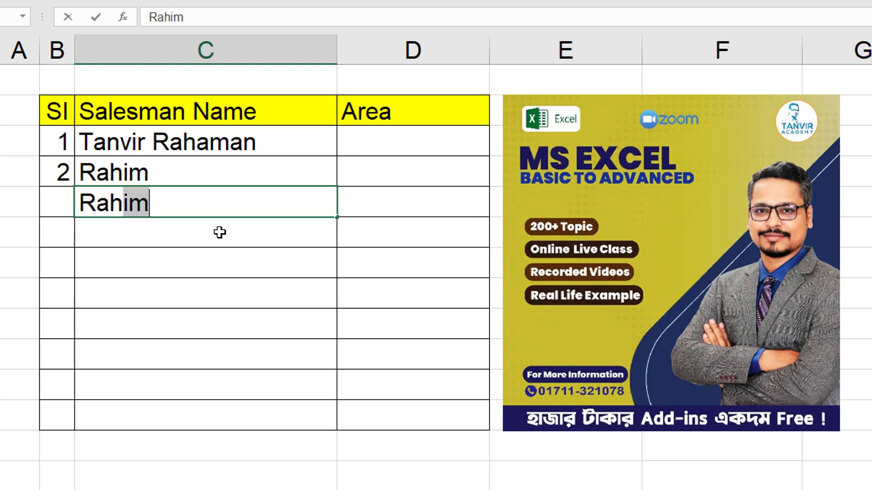
{"action": "type", "text": "im"}
{"action": "key", "text": "Return"}
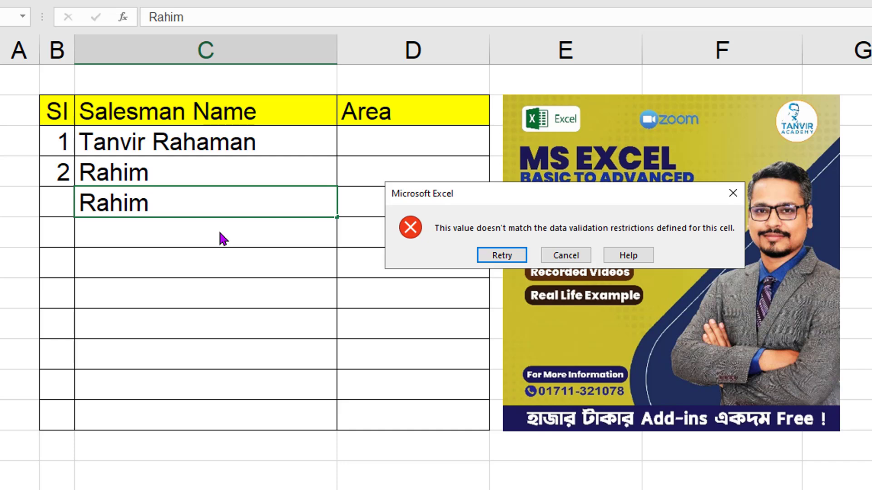
{"action": "left_click_drag", "start_coordinate": [553, 193], "coordinate": [356, 205]}
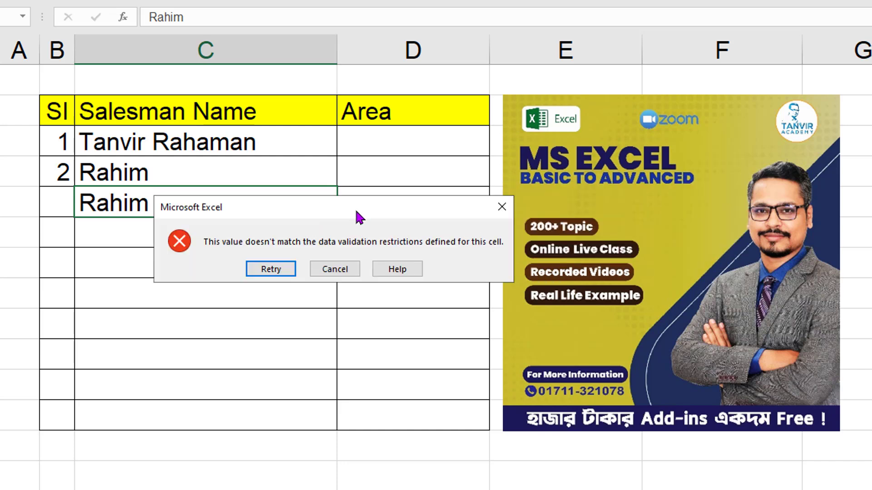
{"action": "left_click", "coordinate": [503, 202]}
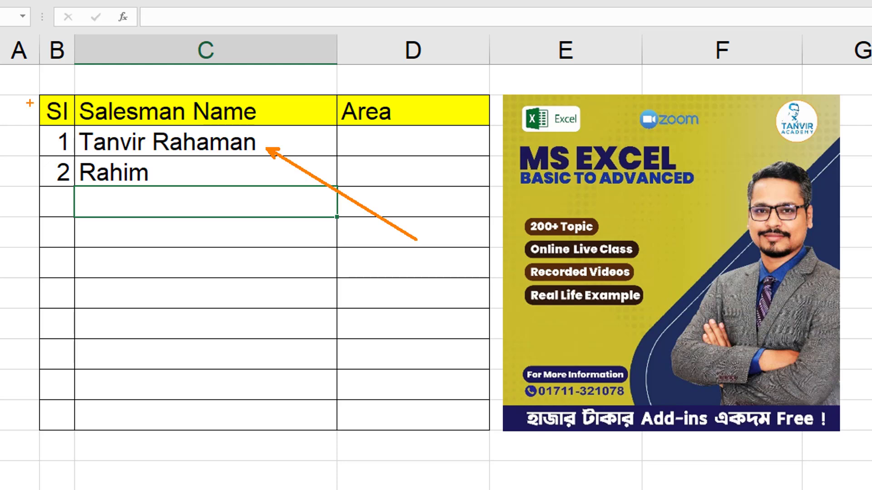
{"action": "left_click_drag", "start_coordinate": [73, 112], "coordinate": [265, 157]}
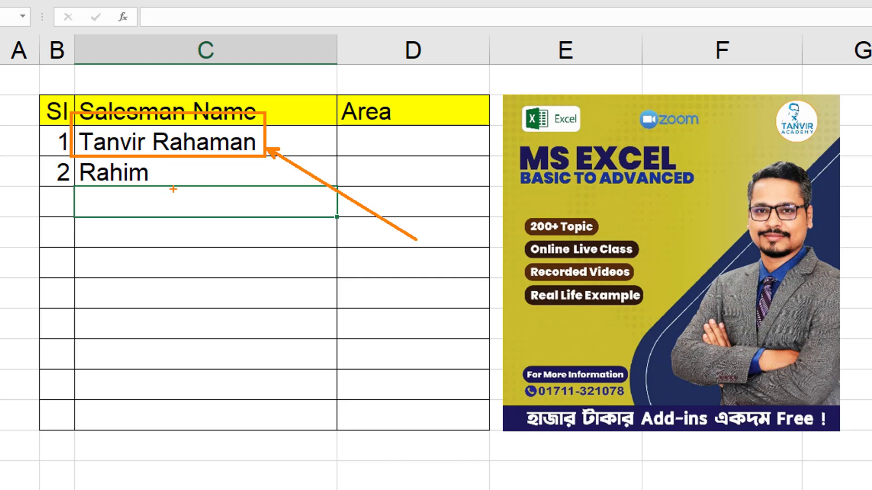
{"action": "left_click_drag", "start_coordinate": [164, 179], "coordinate": [302, 295]}
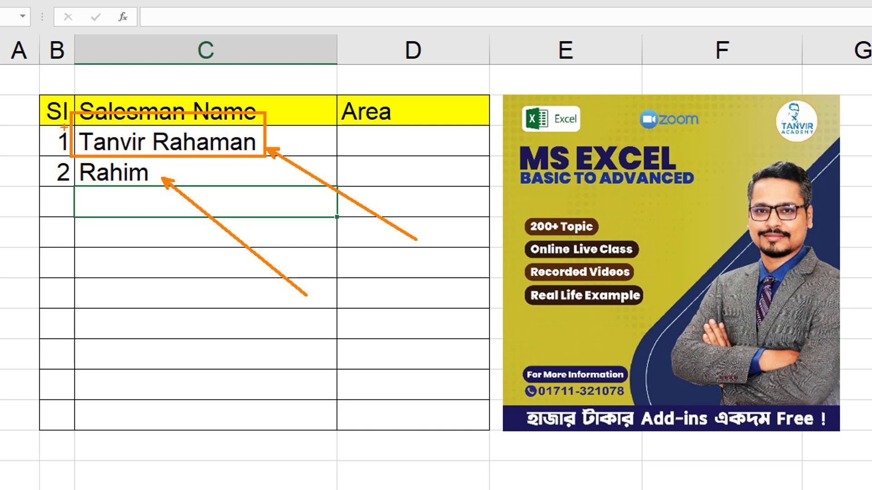
{"action": "left_click_drag", "start_coordinate": [75, 135], "coordinate": [338, 437]}
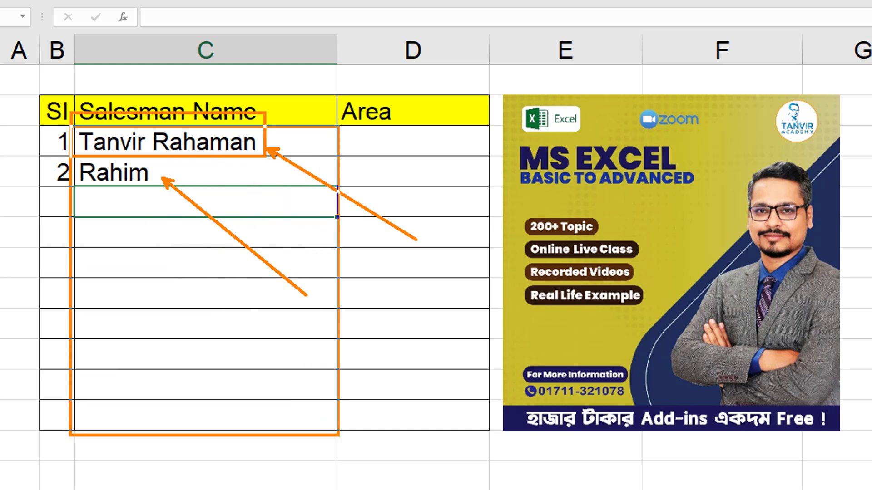
{"action": "left_click_drag", "start_coordinate": [168, 141], "coordinate": [240, 415]}
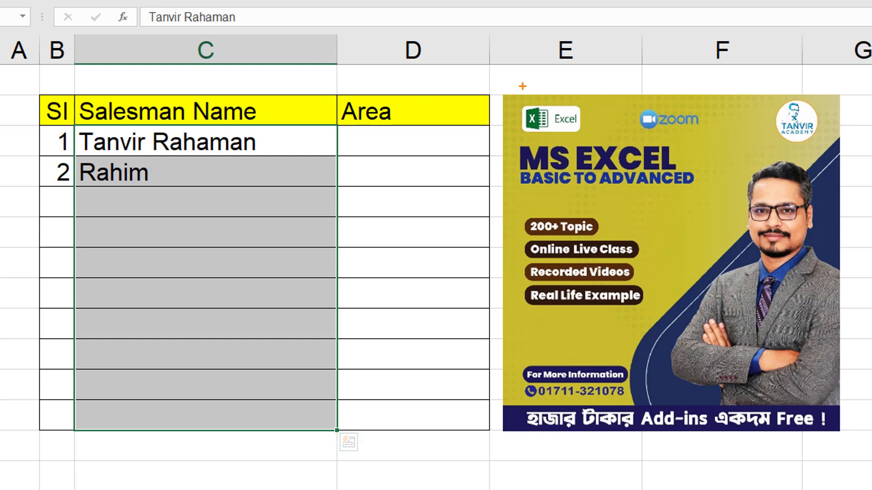
{"action": "left_click_drag", "start_coordinate": [492, 82], "coordinate": [870, 455]}
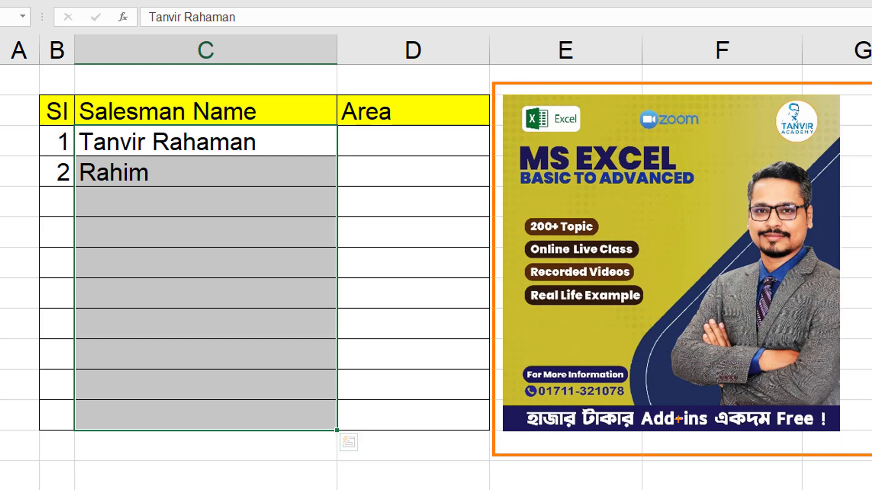
{"action": "left_click_drag", "start_coordinate": [649, 489], "coordinate": [613, 404]}
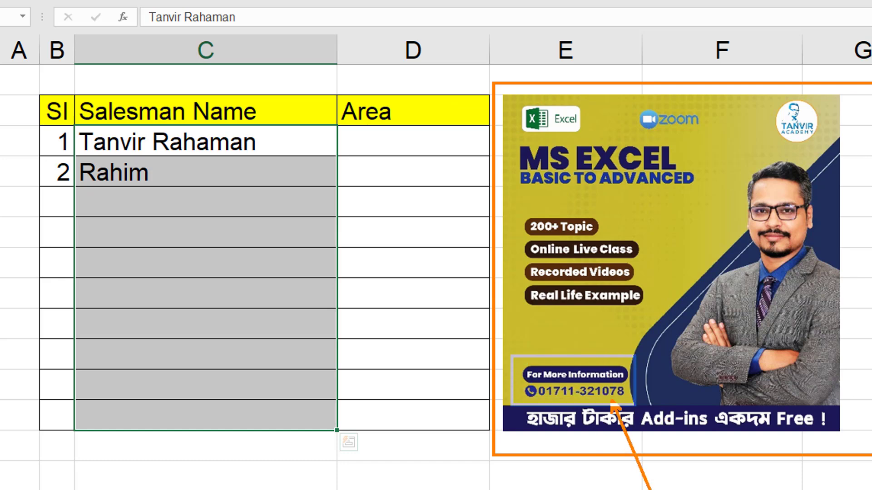
{"action": "left_click_drag", "start_coordinate": [636, 403], "coordinate": [636, 404]}
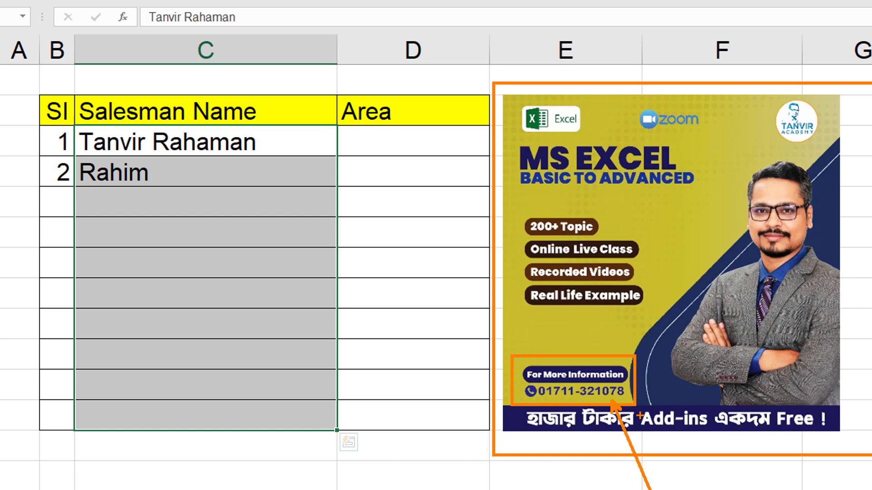
{"action": "left_click_drag", "start_coordinate": [234, 174], "coordinate": [226, 417]}
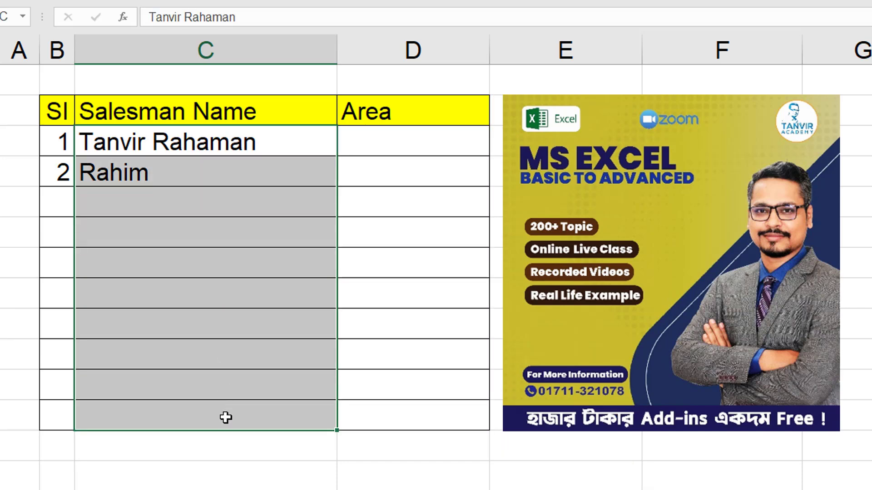
Delete both names and their SI numbers, then reselect the empty cells C3:C12.
{"action": "key", "text": "Delete"}
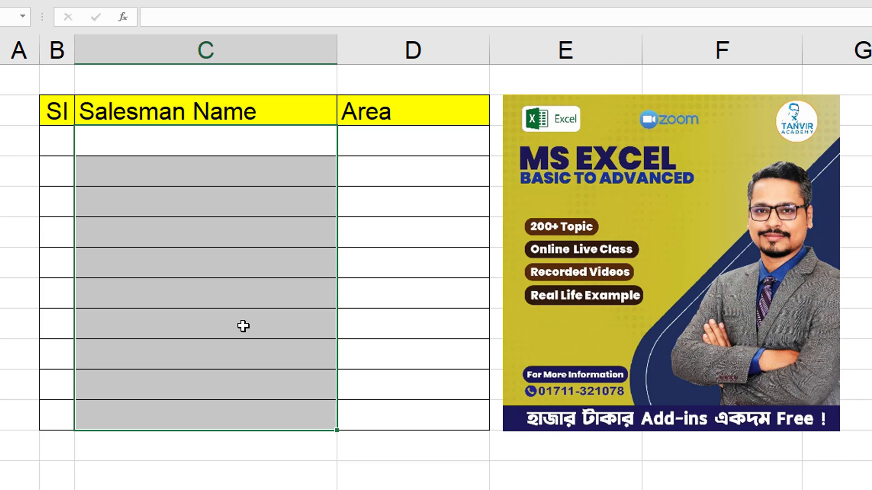
{"action": "left_click", "coordinate": [243, 326]}
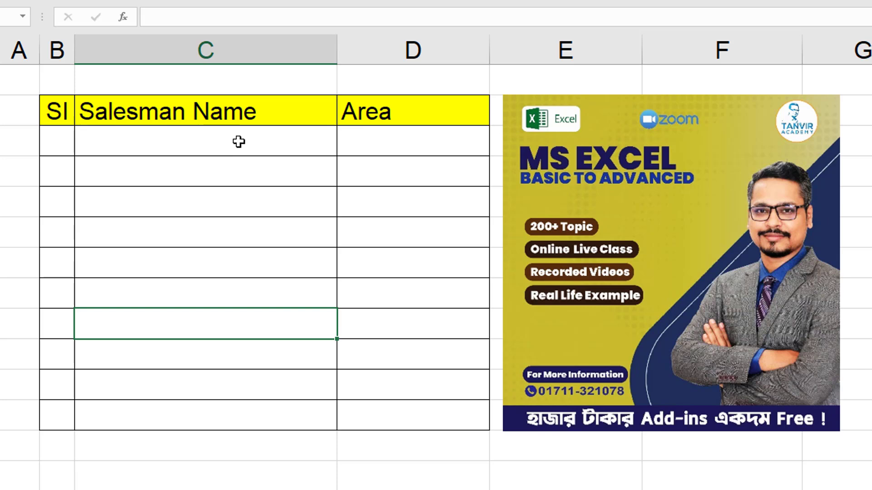
{"action": "left_click_drag", "start_coordinate": [239, 142], "coordinate": [233, 410]}
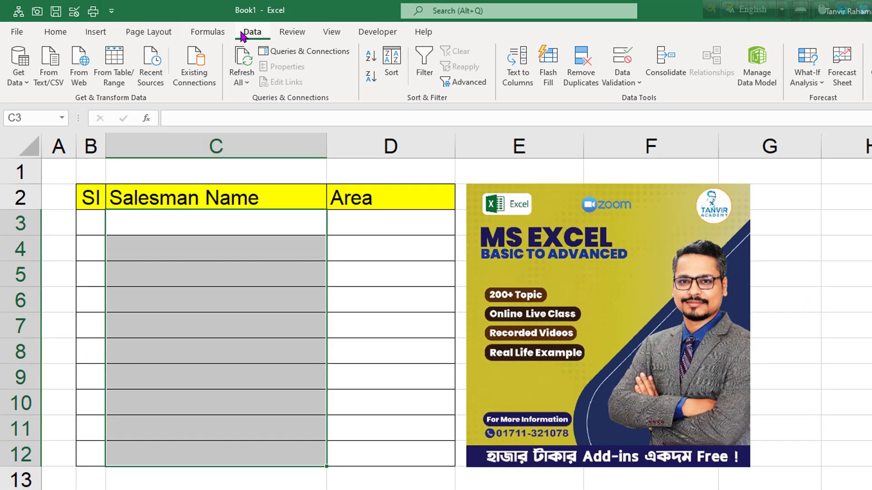
Open Data Validation from the Data tab for the selected name cells.
{"action": "left_click", "coordinate": [624, 86]}
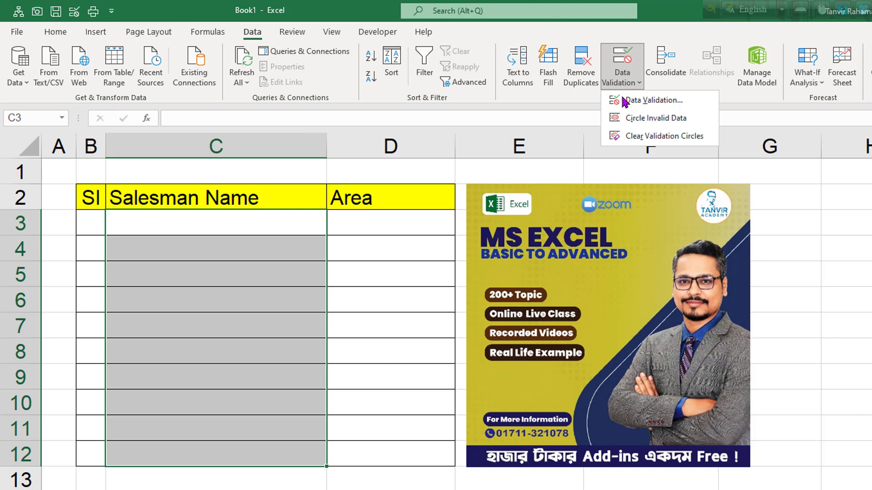
{"action": "left_click", "coordinate": [661, 101]}
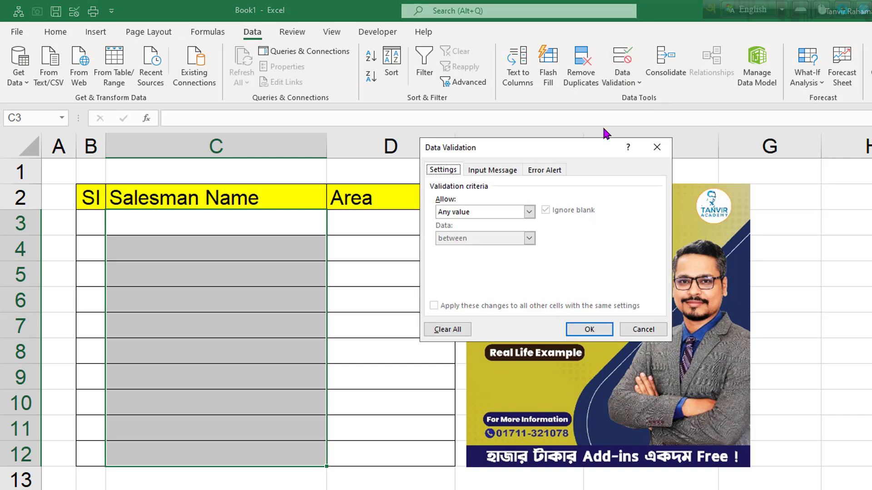
{"action": "mouse_move", "coordinate": [549, 148]}
{"action": "left_mouse_down"}
{"action": "mouse_move", "coordinate": [499, 150]}
{"action": "mouse_move", "coordinate": [472, 136]}
{"action": "left_mouse_up"}
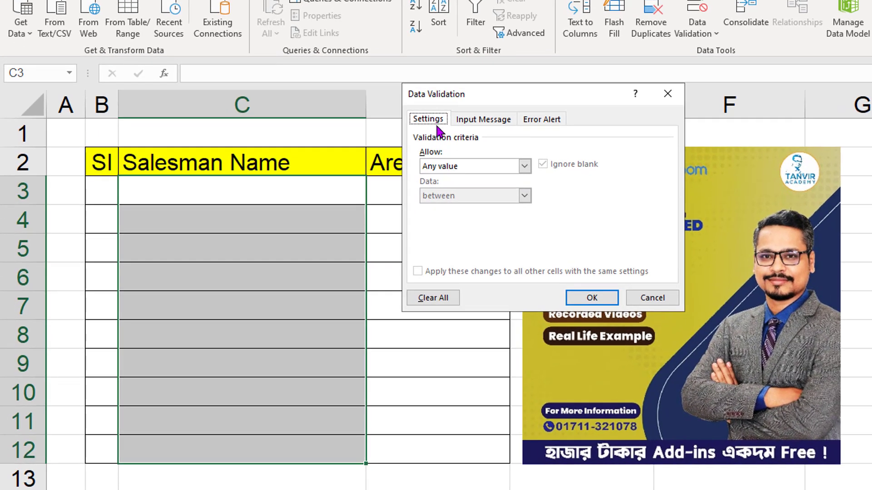
Set Allow to Custom and start the formula with =and(countif(.
{"action": "left_click", "coordinate": [524, 166]}
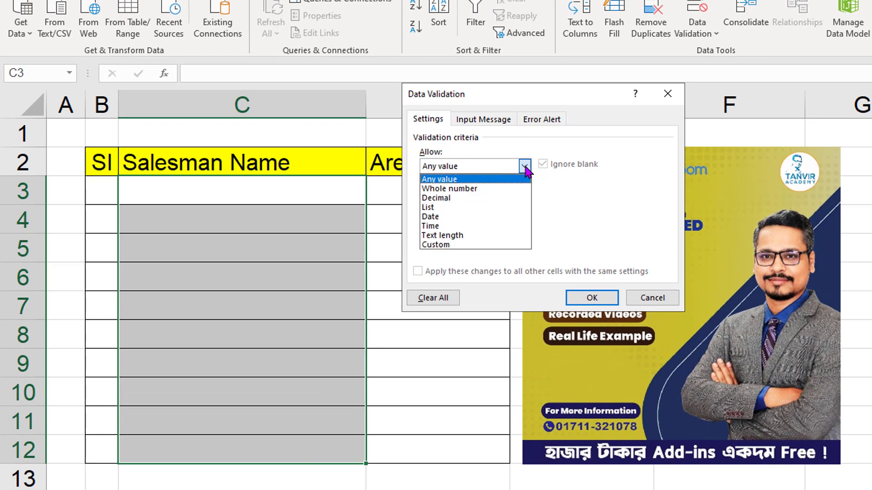
{"action": "left_click", "coordinate": [427, 245]}
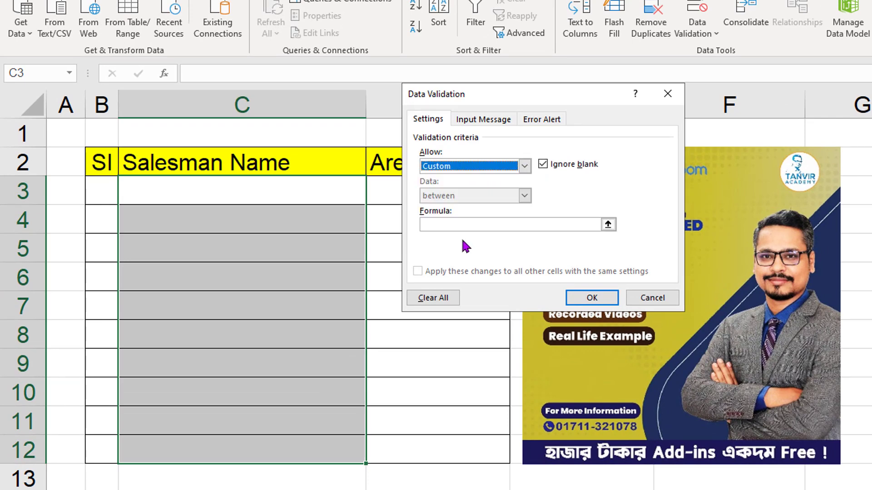
{"action": "left_click", "coordinate": [499, 224]}
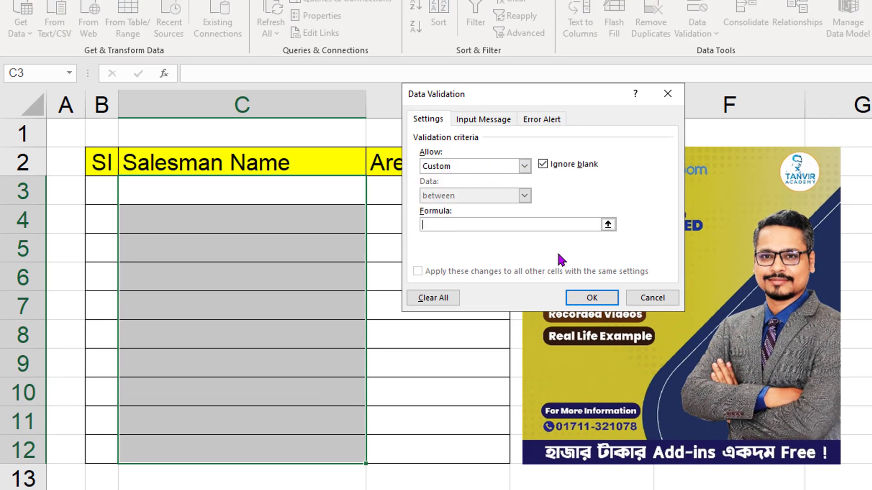
{"action": "type", "text": "=and"}
{"action": "type", "text": "("}
{"action": "type", "text": "count"}
{"action": "type", "text": "if("}
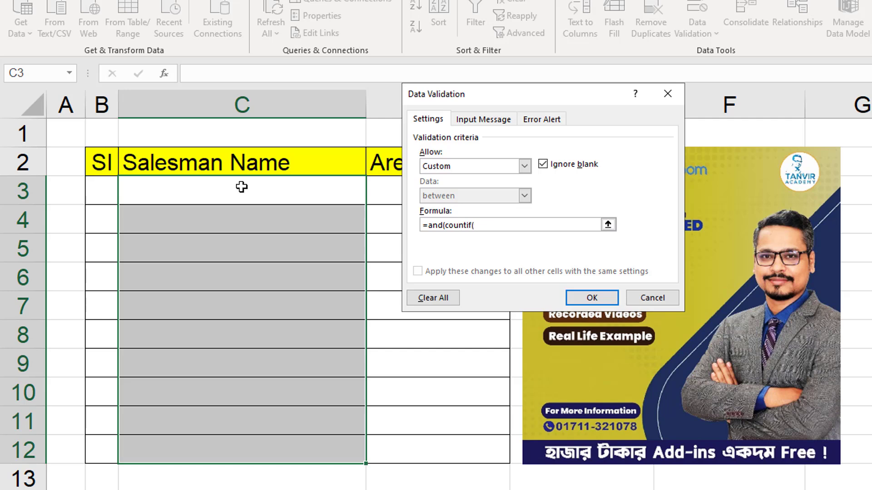
Extend the formula to =and(countif($C$3:$C$12,C3)=1,exact(proper( using an absolute name range.
{"action": "left_click_drag", "start_coordinate": [241, 187], "coordinate": [241, 451]}
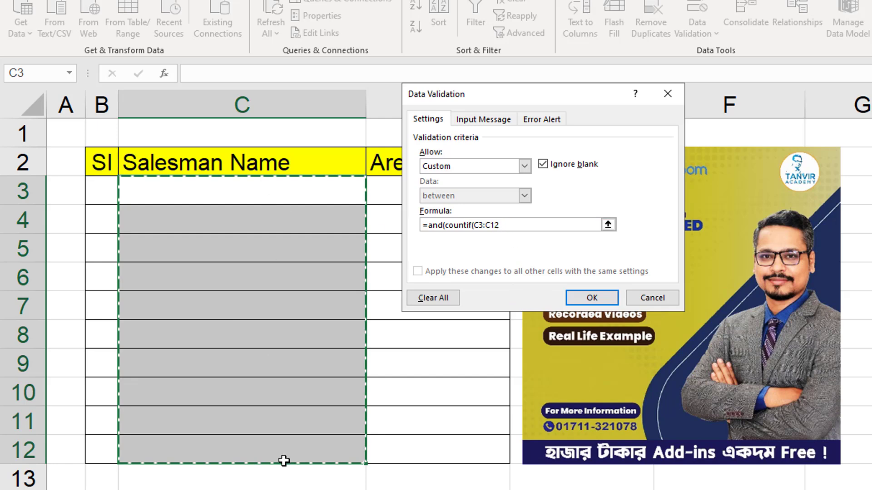
{"action": "left_click_drag", "start_coordinate": [511, 225], "coordinate": [473, 225]}
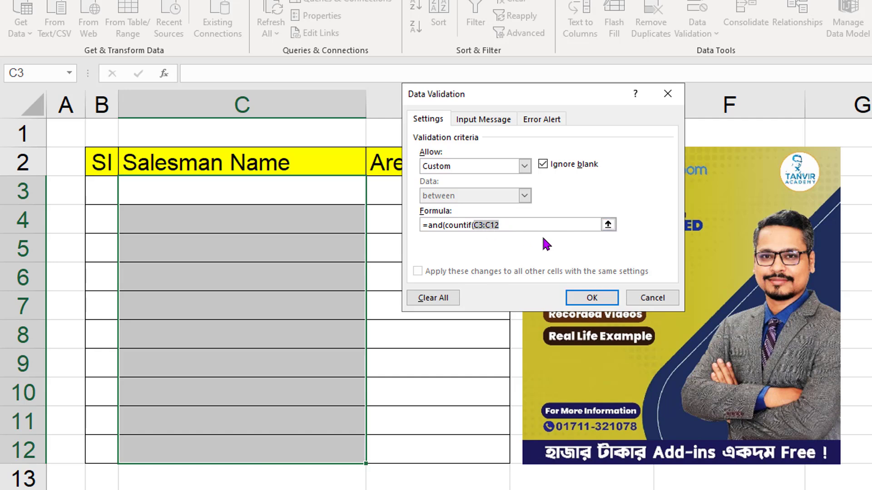
{"action": "key", "text": "F4"}
{"action": "left_click", "coordinate": [531, 225]}
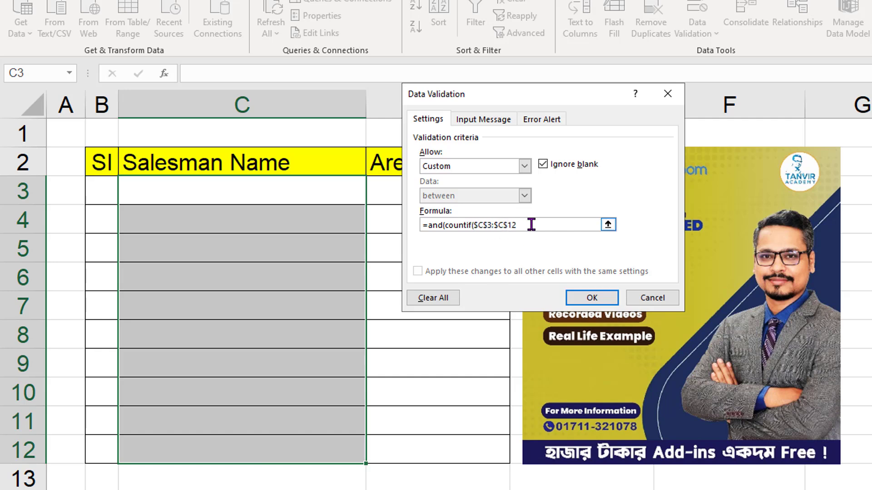
{"action": "type", "text": ","}
{"action": "left_click", "coordinate": [272, 189]}
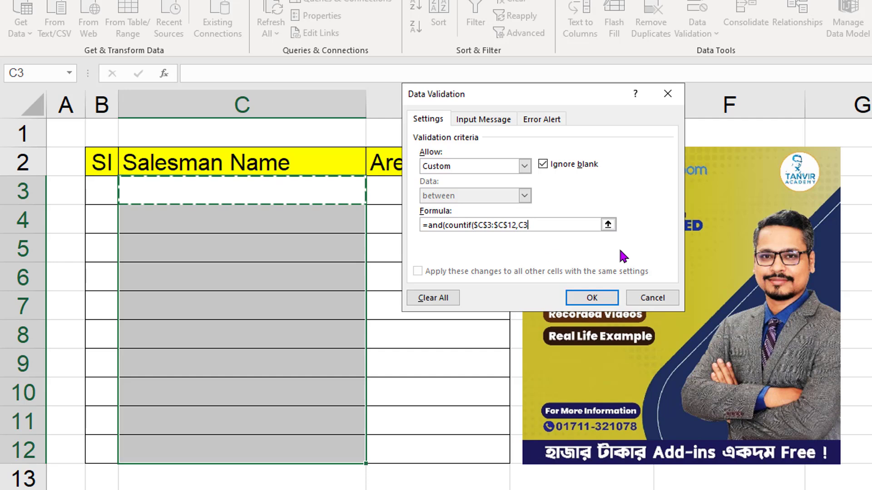
{"action": "type", "text": ")"}
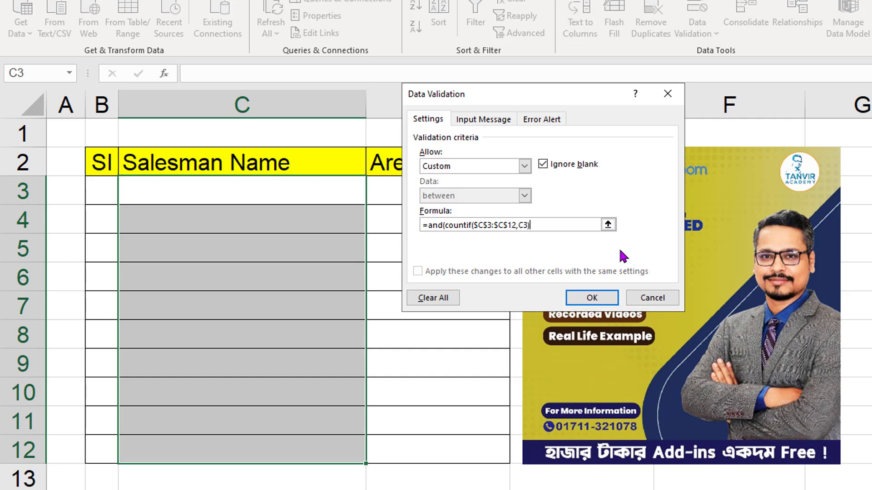
{"action": "type", "text": "=1"}
{"action": "type", "text": ","}
{"action": "type", "text": "exa"}
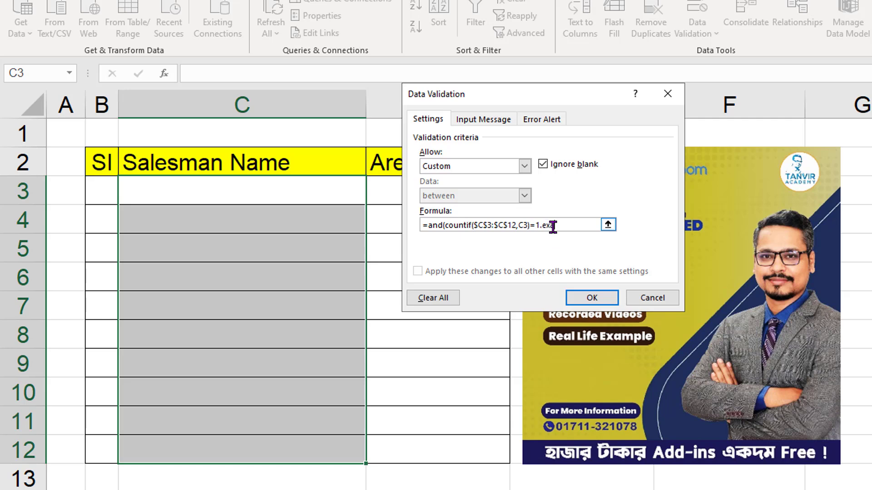
{"action": "type", "text": "ct("}
{"action": "type", "text": "pro"}
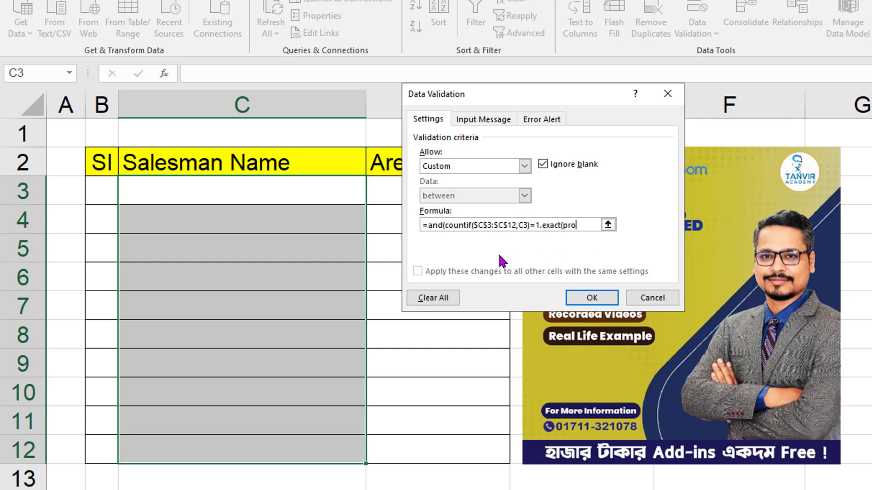
{"action": "type", "text": "per("}
Finish the formula with proper(C3),C3)) so EXACT compares C3 to its proper case.
{"action": "left_click", "coordinate": [320, 200]}
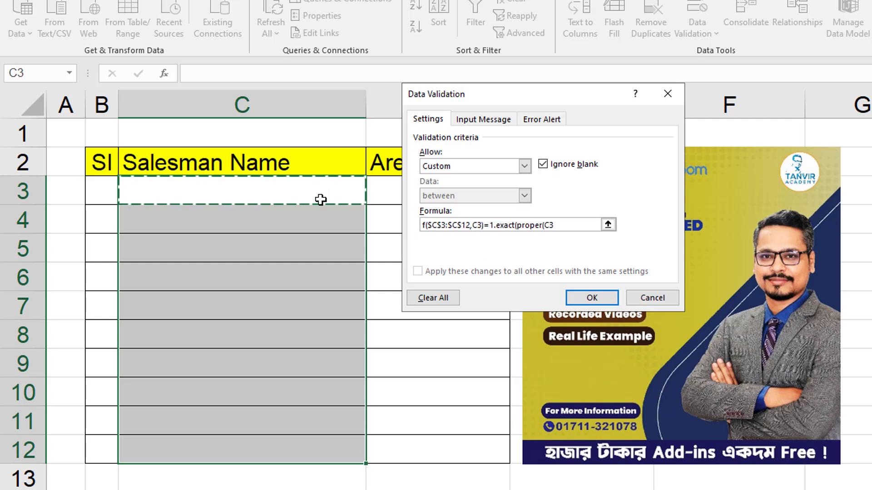
{"action": "type", "text": ")"}
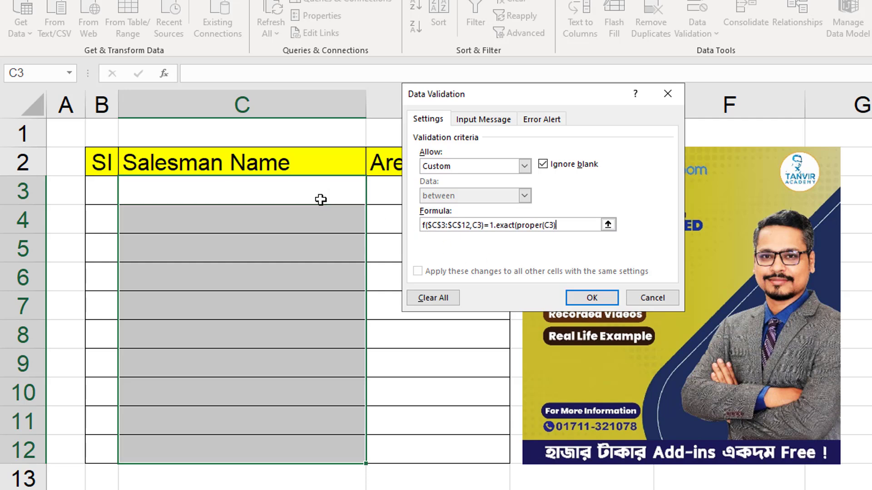
{"action": "type", "text": ","}
{"action": "left_click", "coordinate": [290, 193]}
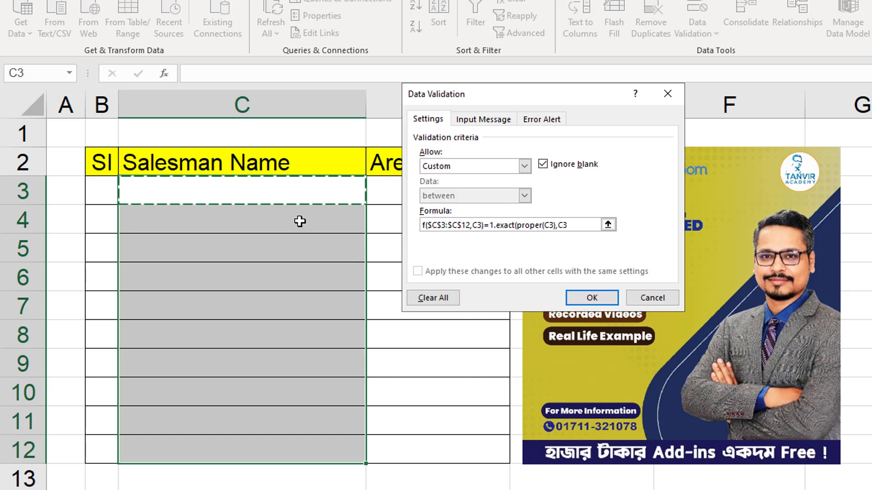
{"action": "type", "text": ")"}
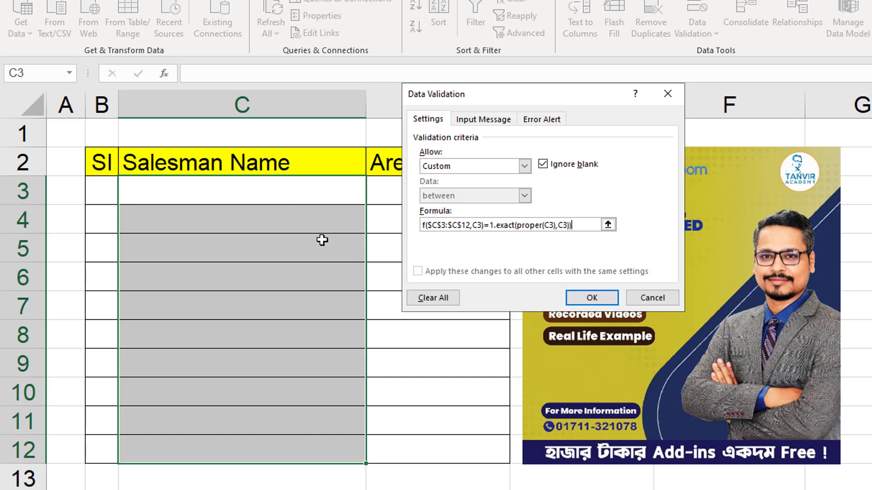
Replace the stray period after =1 with a comma and apply the validation rule.
{"action": "left_click", "coordinate": [591, 297]}
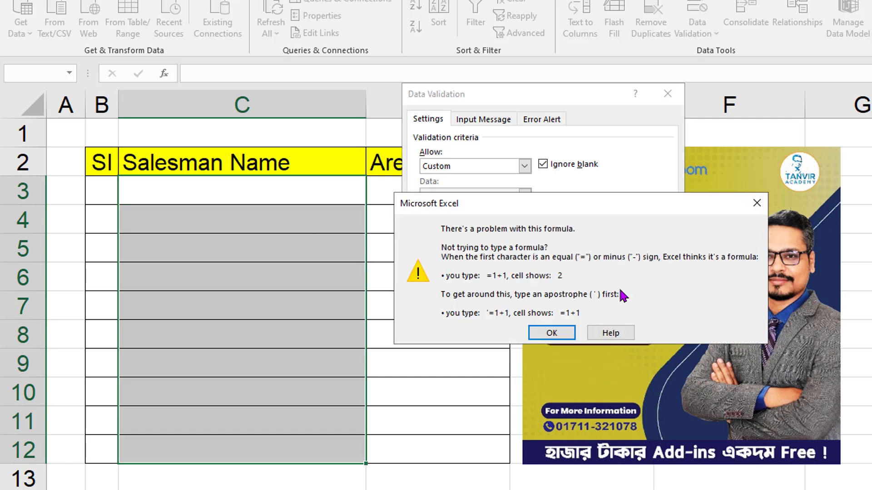
{"action": "left_click", "coordinate": [551, 334]}
{"action": "left_click", "coordinate": [575, 225]}
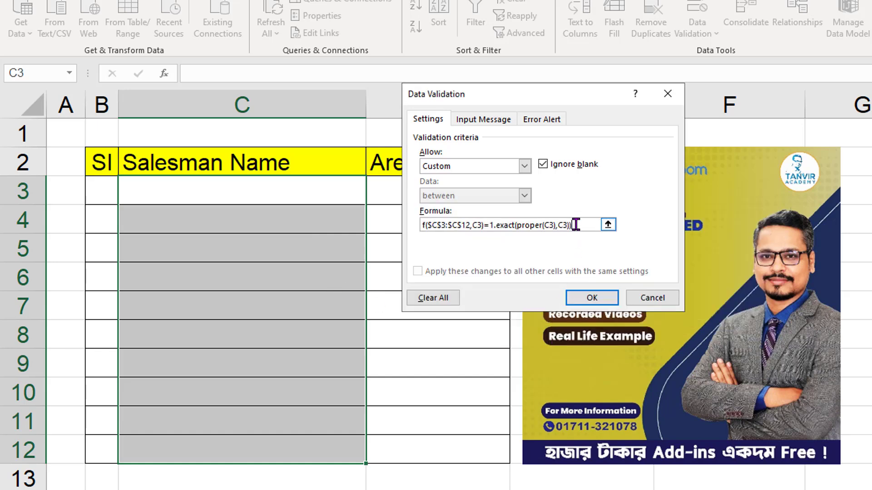
{"action": "left_click", "coordinate": [495, 226]}
{"action": "key", "text": "BackSpace"}
{"action": "type", "text": ","}
{"action": "left_click", "coordinate": [590, 298]}
Enter a capitalised first name in C3.
{"action": "left_click", "coordinate": [286, 200]}
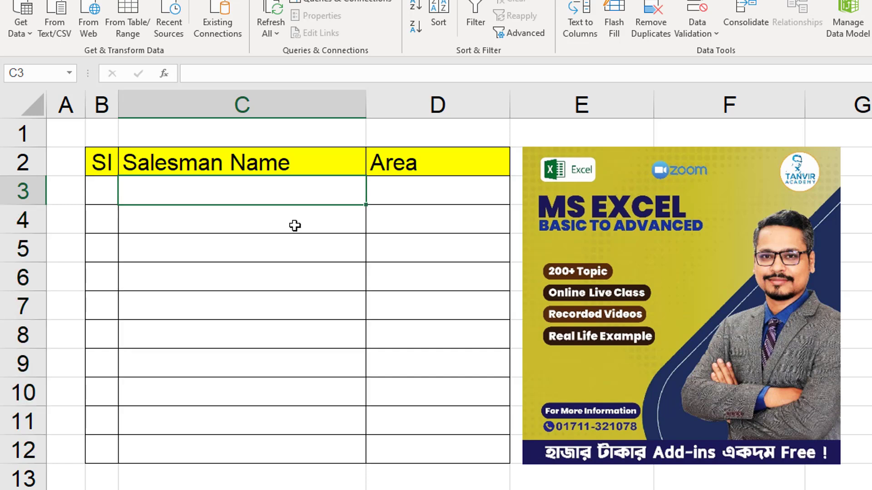
{"action": "type", "text": "Ta"}
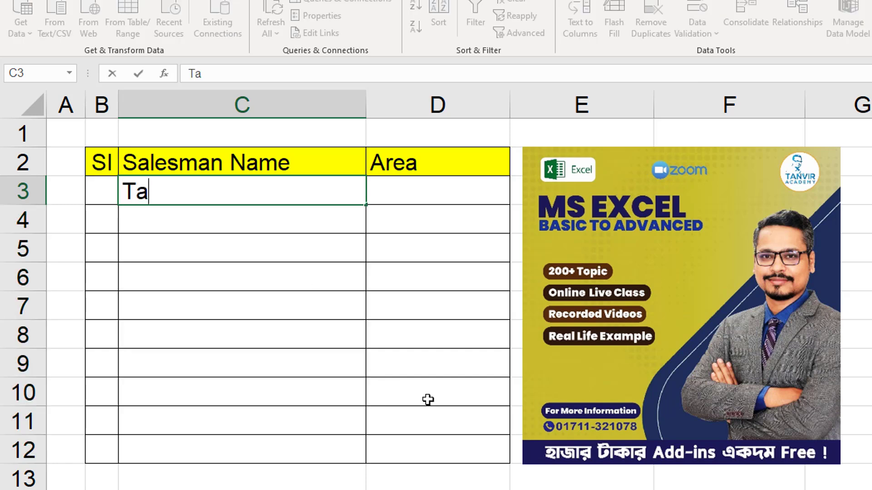
{"action": "type", "text": "nvir"}
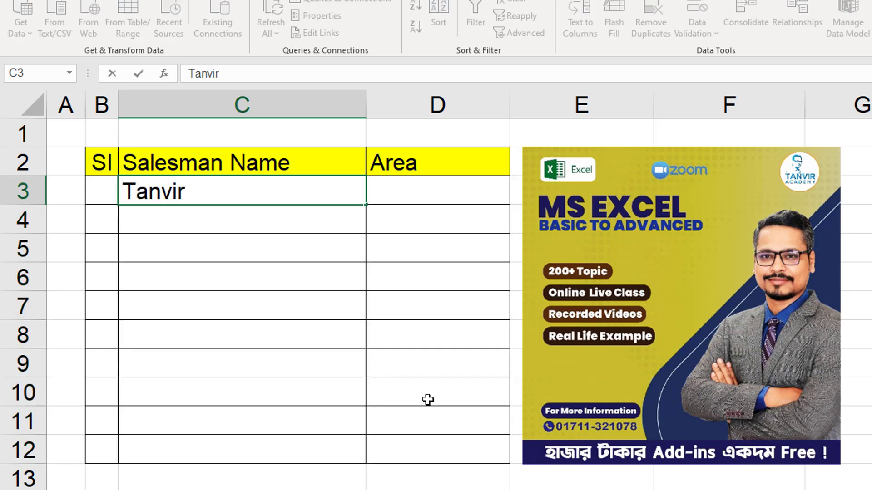
{"action": "key", "text": "Return"}
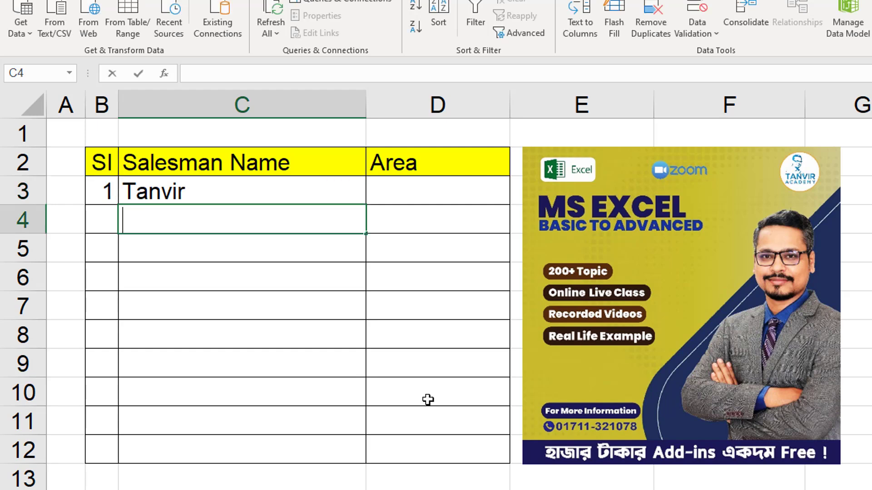
Test an all-lowercase surname in C4 and cancel the validation error.
{"action": "type", "text": "rahaman"}
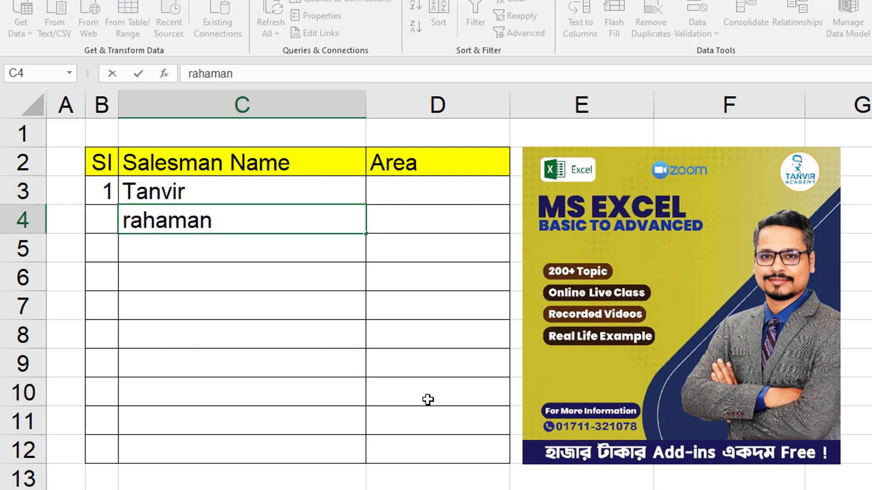
{"action": "key", "text": "Return"}
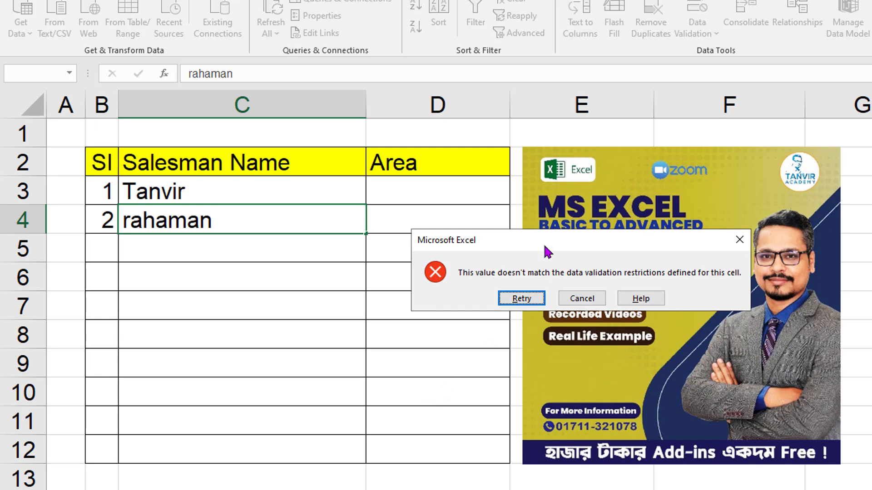
{"action": "left_click_drag", "start_coordinate": [545, 246], "coordinate": [383, 244]}
{"action": "key", "text": "Escape"}
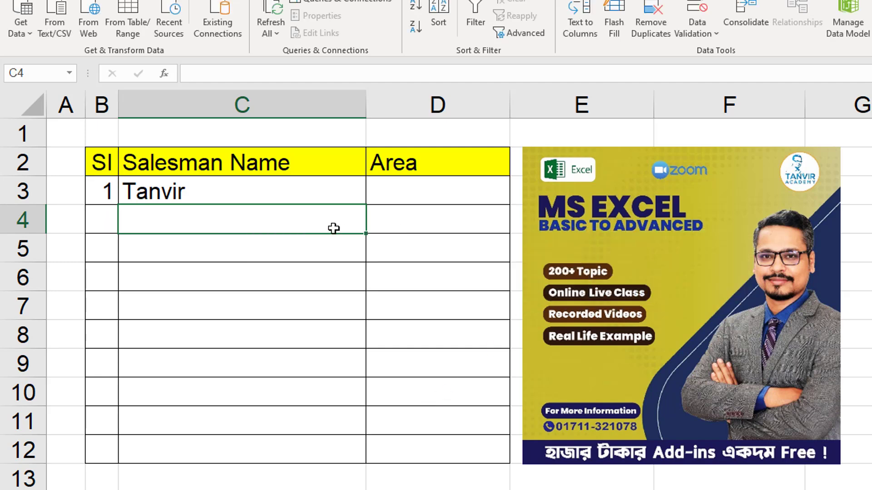
Commit the capitalised surname in C4, then confirm a duplicate first name in C5 is rejected.
{"action": "type", "text": "Rahaman"}
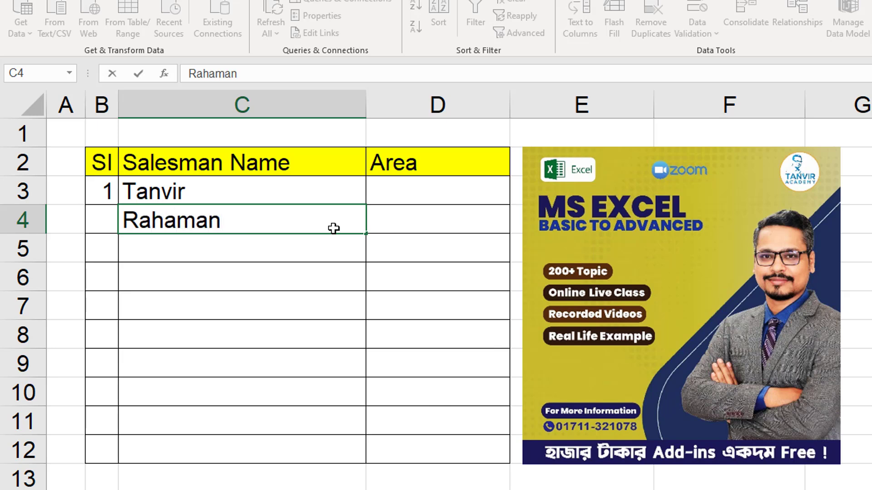
{"action": "key", "text": "Return"}
{"action": "type", "text": "Ta"}
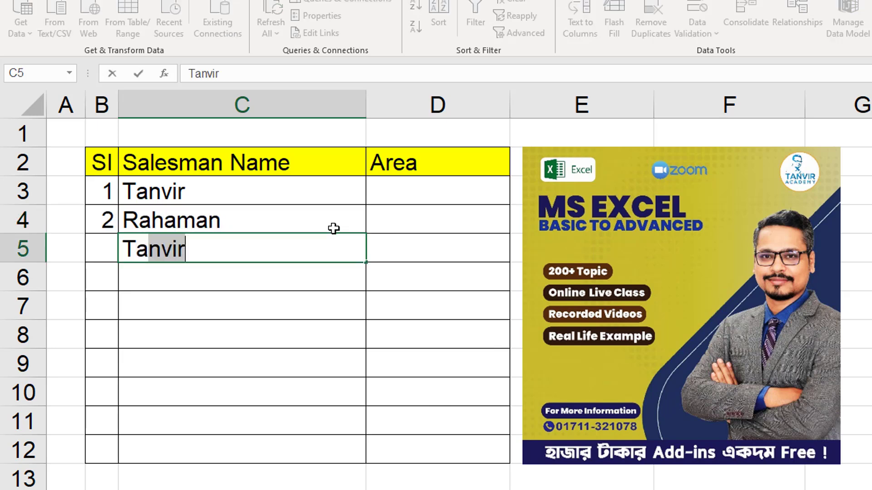
{"action": "type", "text": "nvir"}
{"action": "key", "text": "Return"}
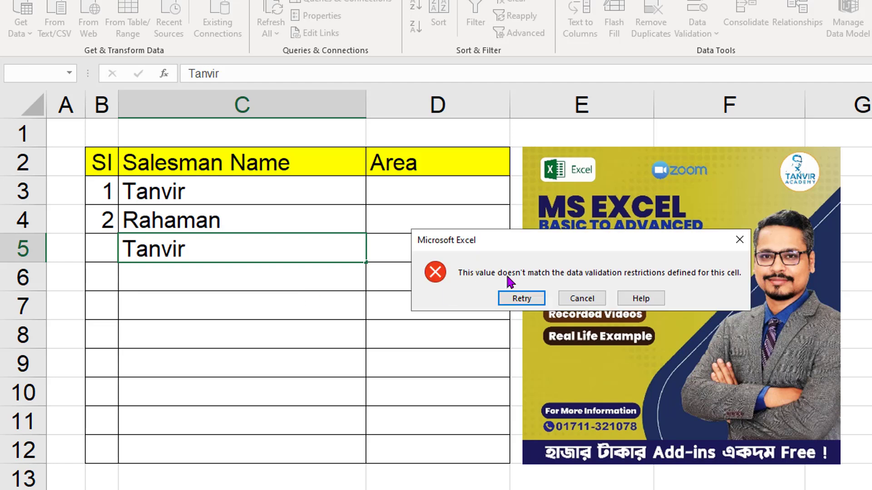
{"action": "left_click_drag", "start_coordinate": [556, 248], "coordinate": [413, 248]}
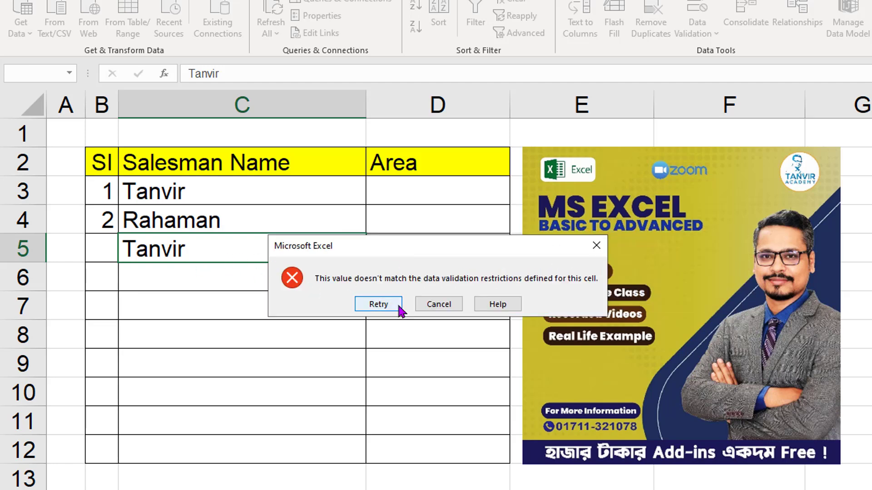
{"action": "left_click", "coordinate": [596, 246]}
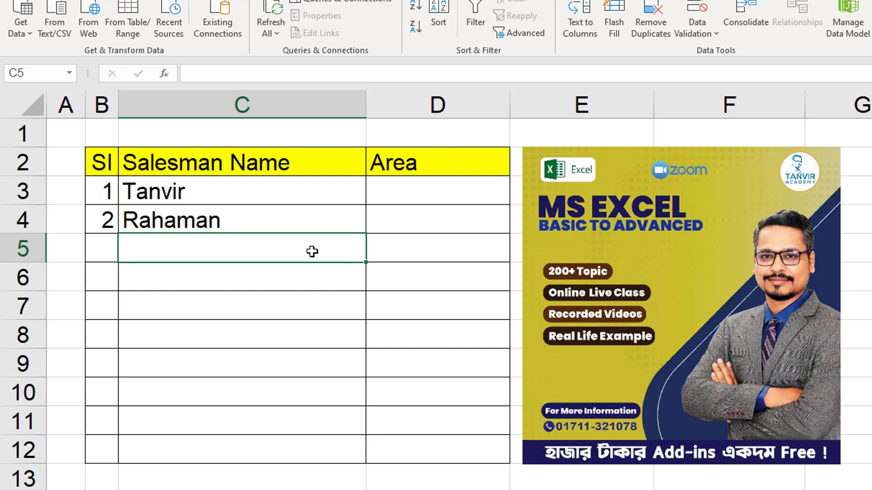
Confirm an all-caps version of the name is rejected, then type the full two-word name.
{"action": "type", "text": "TAN"}
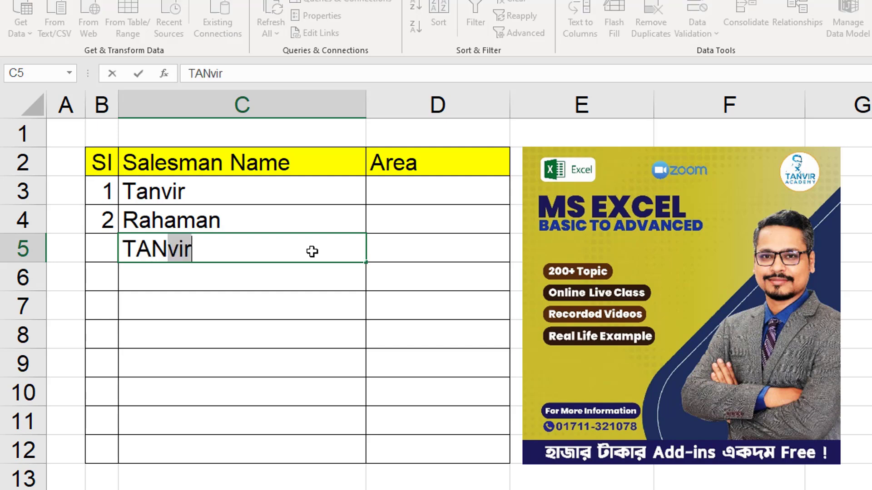
{"action": "type", "text": "VIR"}
{"action": "key", "text": "Return"}
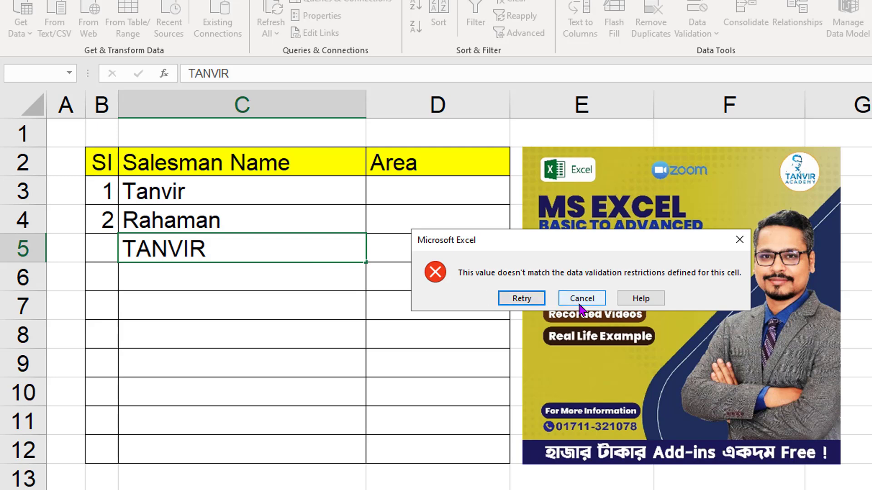
{"action": "left_click", "coordinate": [739, 240]}
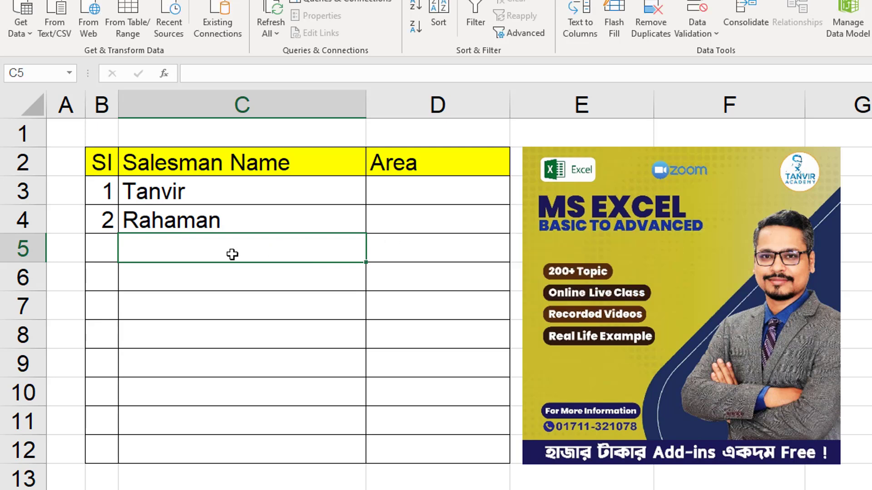
{"action": "type", "text": "Tanvi"}
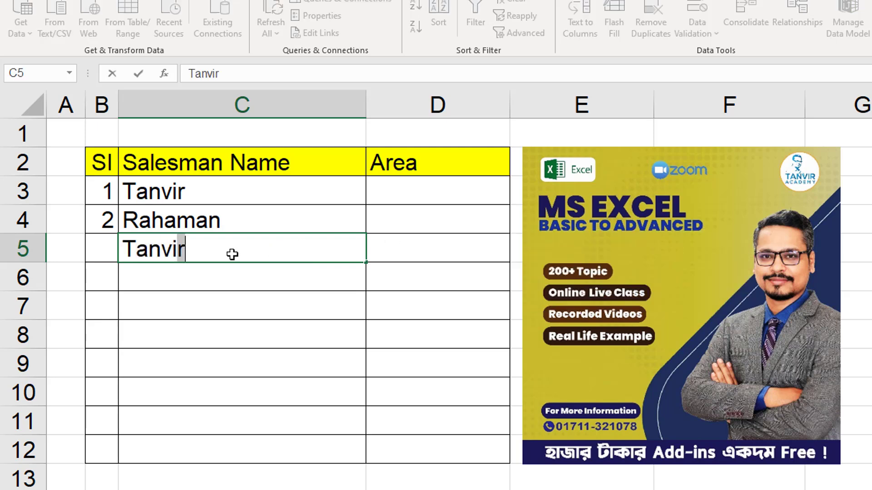
{"action": "type", "text": "r Rahama"}
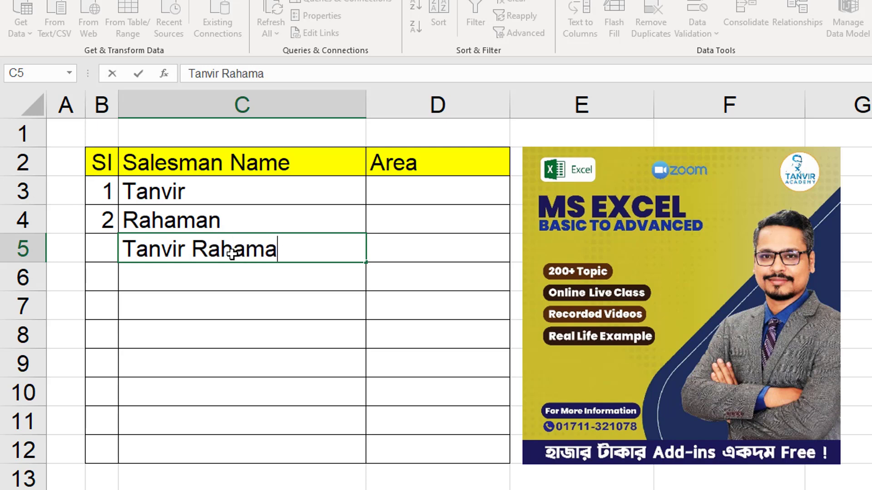
{"action": "type", "text": "n"}
Commit the full name in C5, then open the name cells' validation formula for review.
{"action": "key", "text": "Return"}
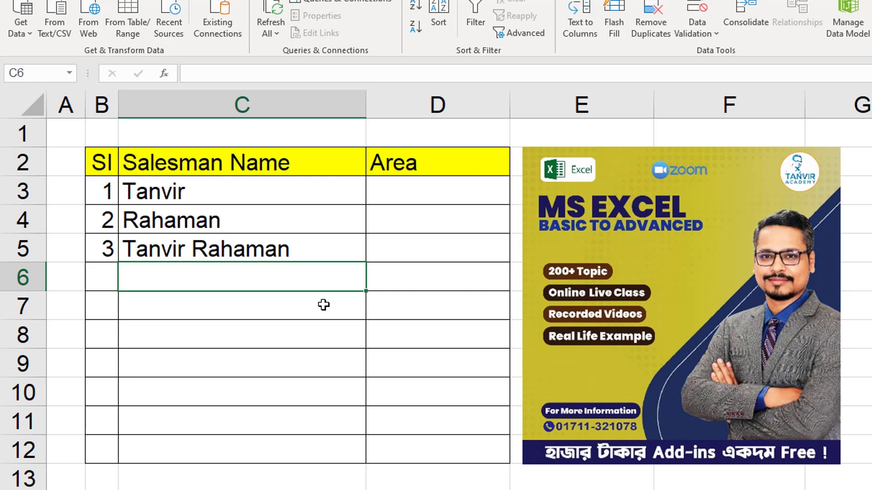
{"action": "left_click_drag", "start_coordinate": [317, 186], "coordinate": [313, 447]}
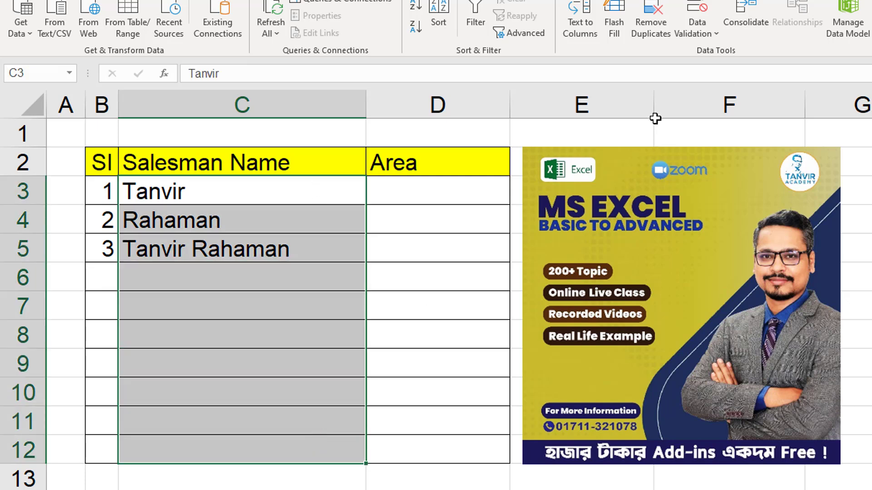
{"action": "left_click", "coordinate": [697, 32]}
{"action": "left_click", "coordinate": [708, 53]}
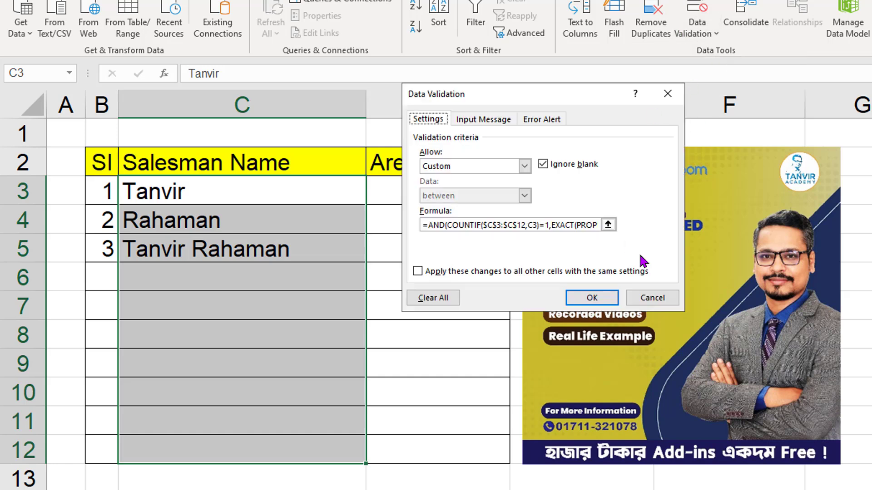
{"action": "left_click", "coordinate": [545, 225]}
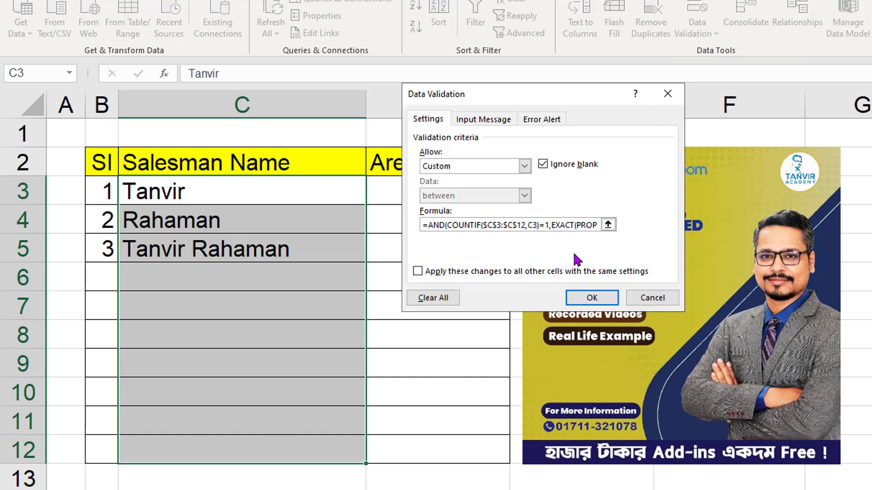
Close Data Validation unchanged, reselect C3:C12, and select D3.
{"action": "left_click", "coordinate": [591, 299]}
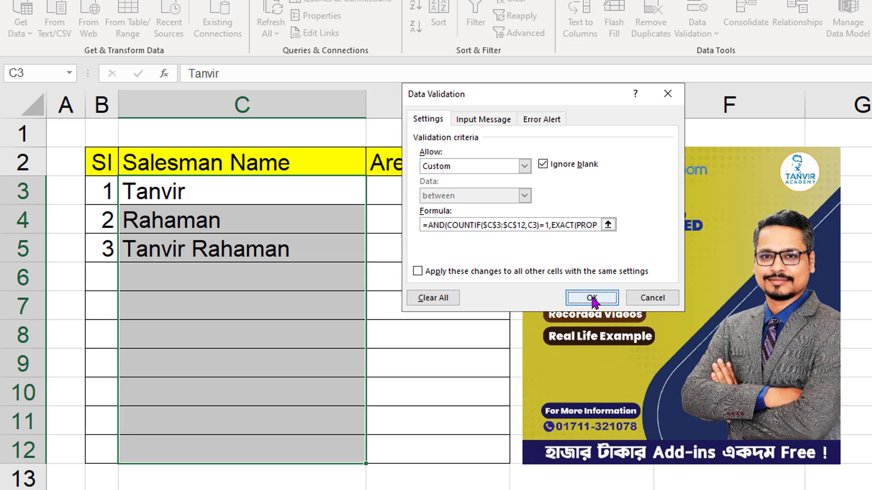
{"action": "left_click", "coordinate": [438, 200]}
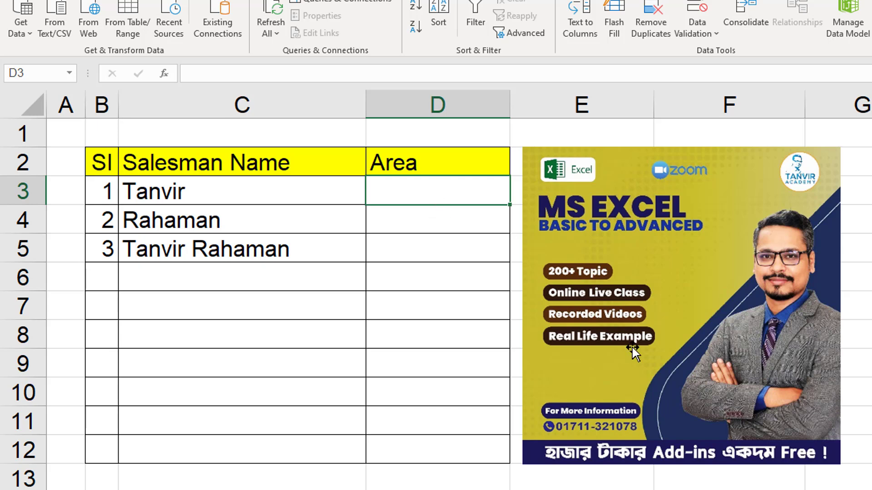
{"action": "left_click_drag", "start_coordinate": [292, 194], "coordinate": [298, 444]}
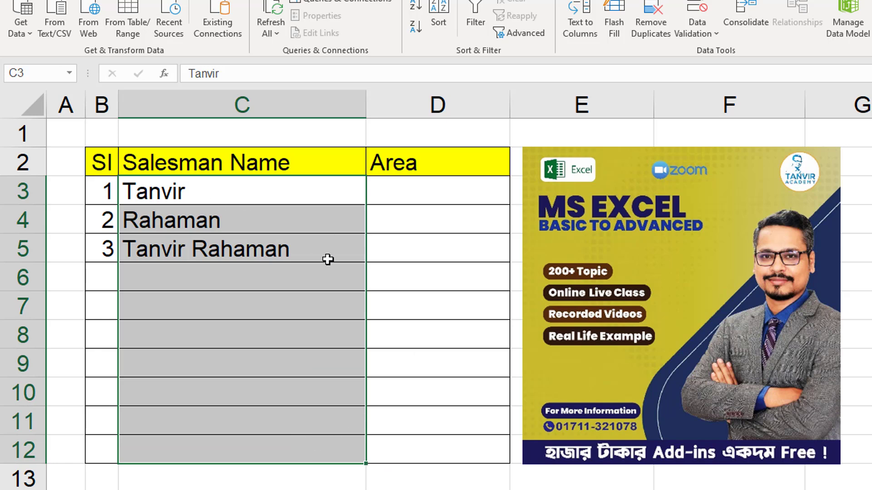
{"action": "left_click", "coordinate": [412, 200]}
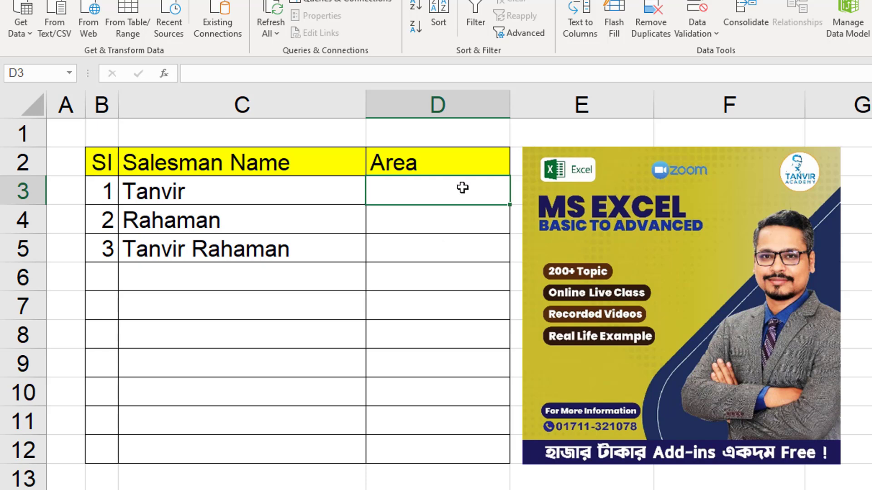
Enter =COUNTIF($C$3:$C$12,C3) in D3 to count C3's name in the locked range; it returns 1.
{"action": "type", "text": "=co"}
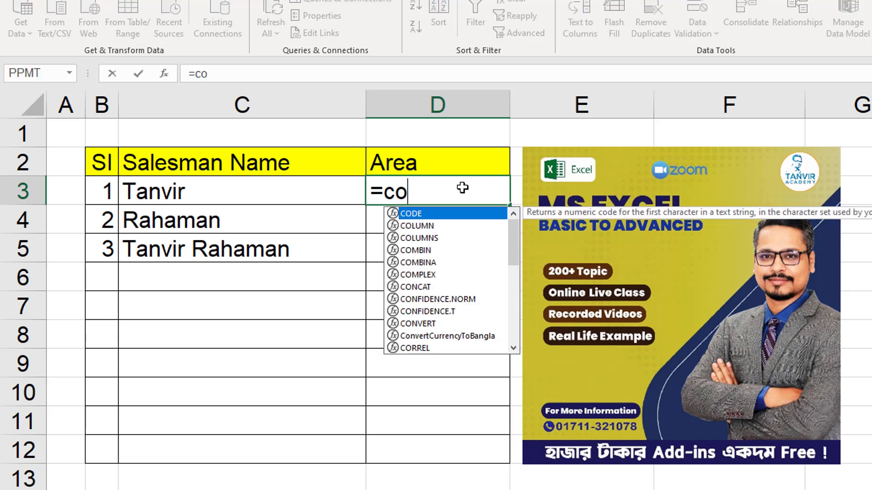
{"action": "type", "text": "untif"}
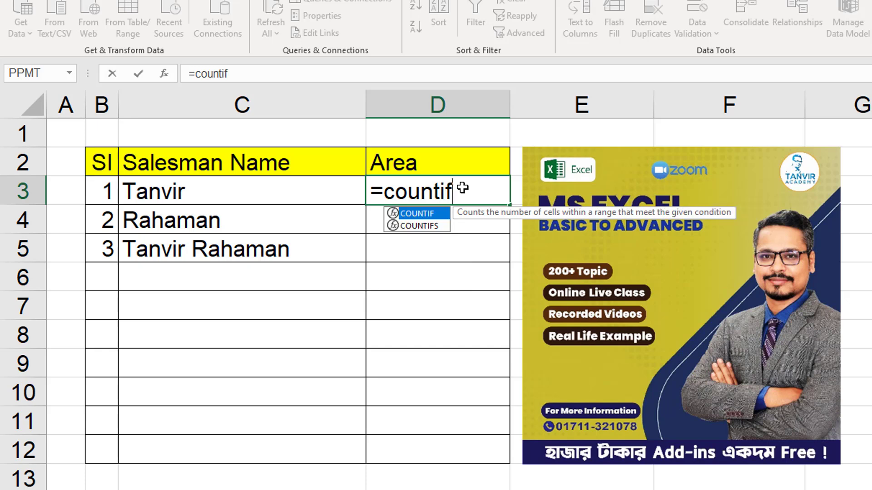
{"action": "double_click", "coordinate": [438, 216]}
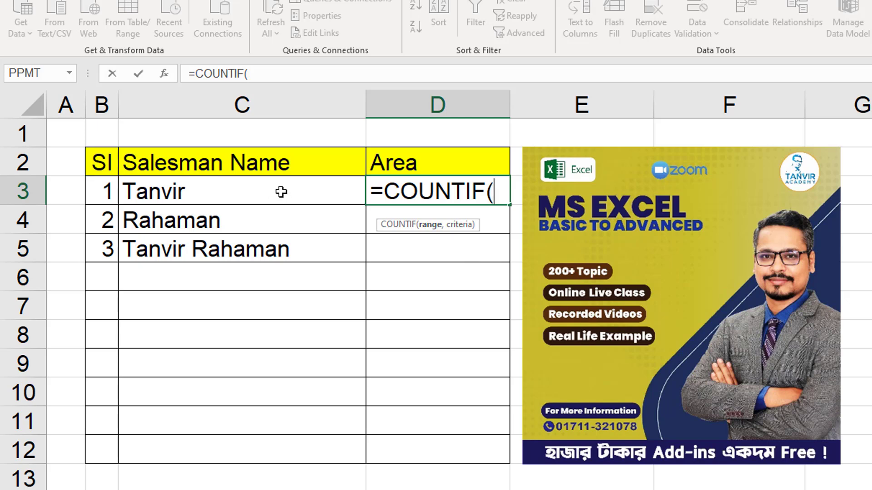
{"action": "left_click_drag", "start_coordinate": [281, 192], "coordinate": [281, 443]}
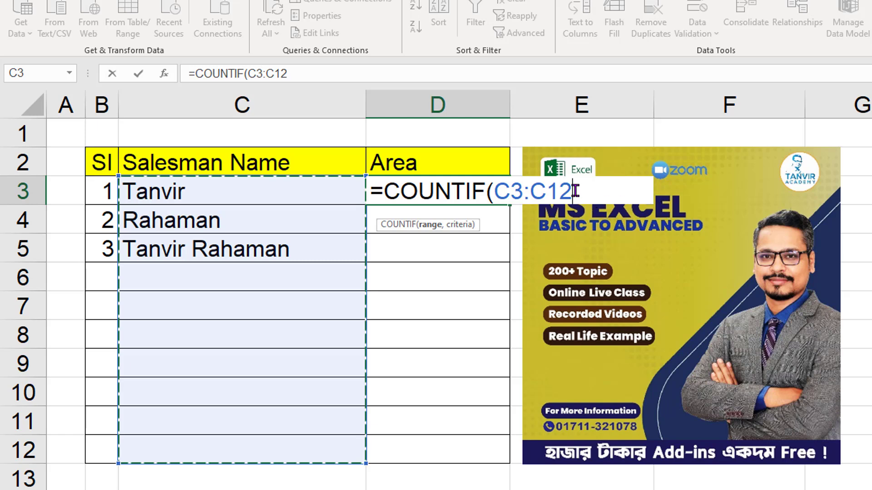
{"action": "left_click_drag", "start_coordinate": [493, 190], "coordinate": [582, 199]}
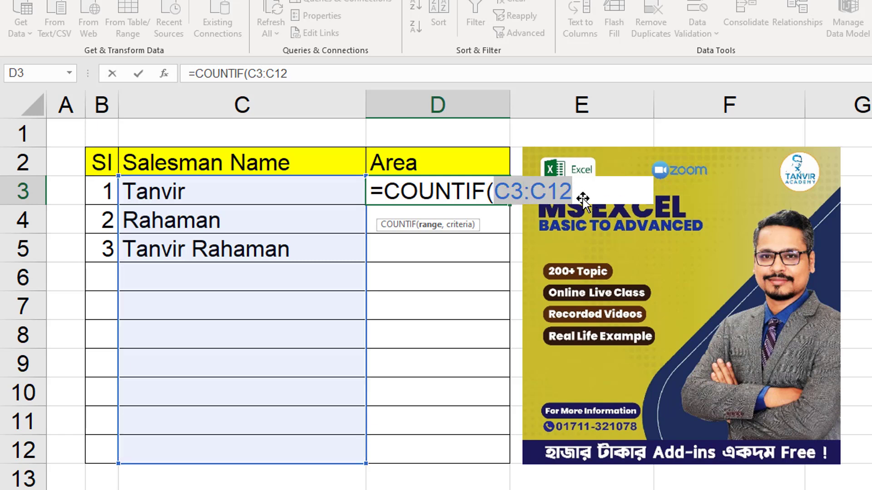
{"action": "key", "text": "F4"}
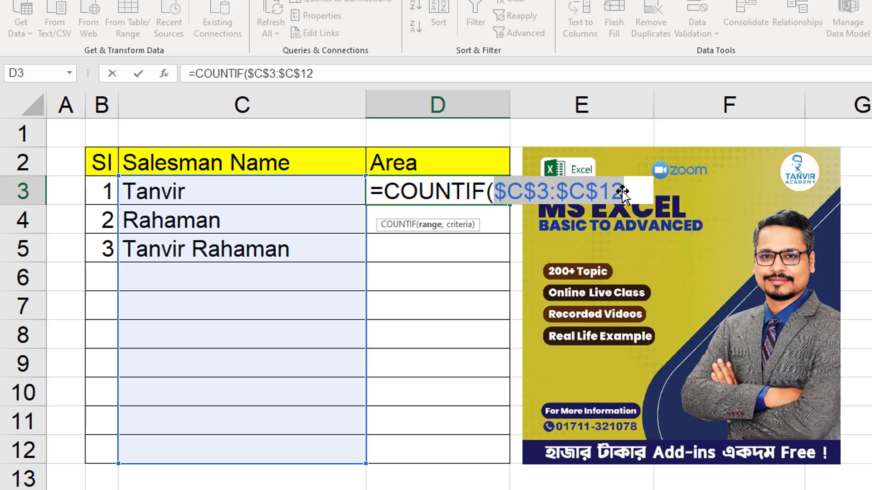
{"action": "left_click", "coordinate": [622, 192]}
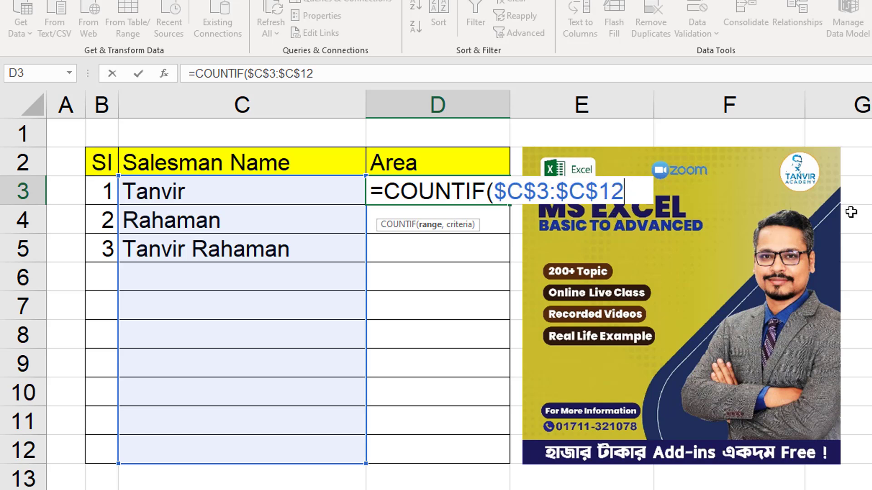
{"action": "type", "text": ","}
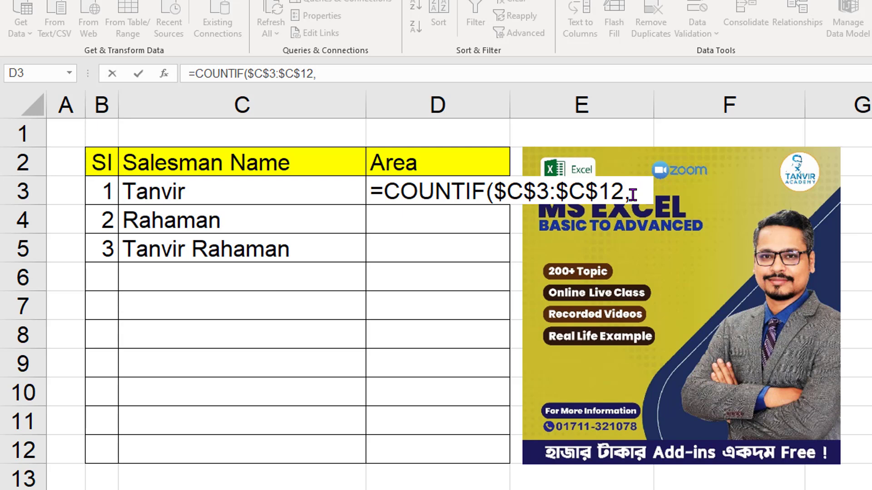
{"action": "left_click", "coordinate": [206, 192]}
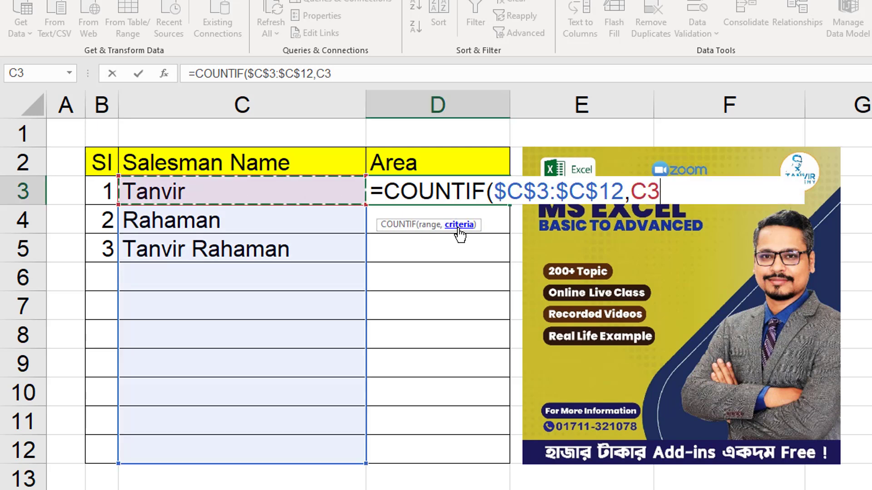
{"action": "type", "text": ")"}
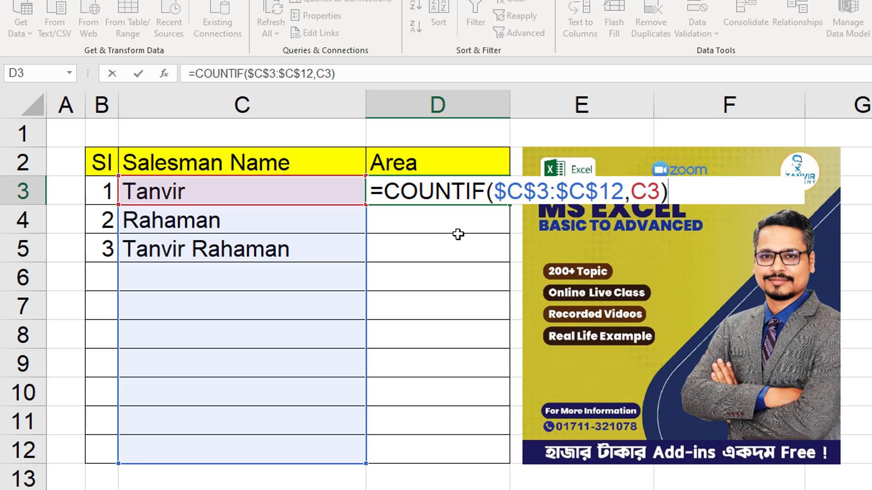
{"action": "key", "text": "Return"}
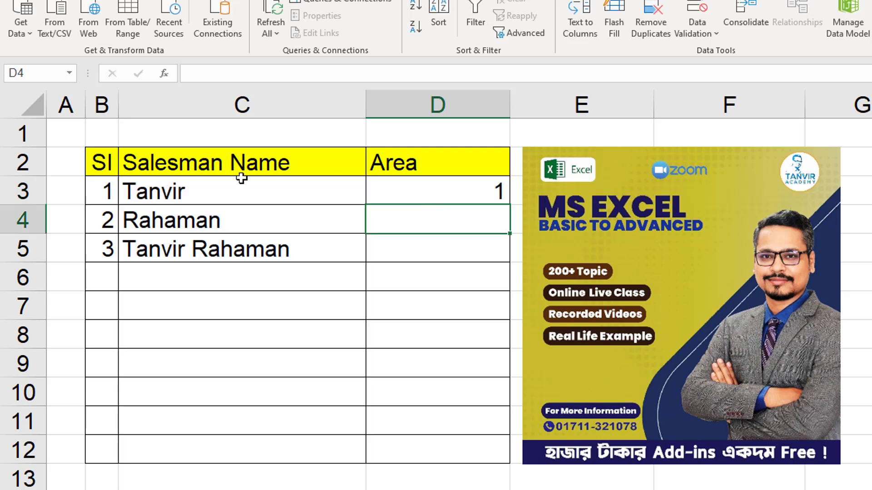
Test the validation by entering a duplicate Tanvir in C6, then cancel the rejected entry.
{"action": "left_click", "coordinate": [238, 184]}
{"action": "left_click", "coordinate": [440, 186]}
{"action": "left_click", "coordinate": [254, 278]}
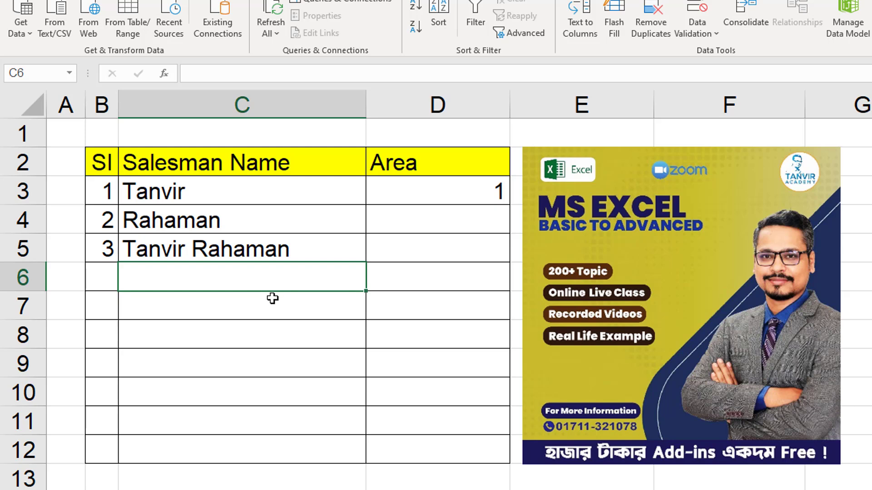
{"action": "type", "text": "Tanvi"}
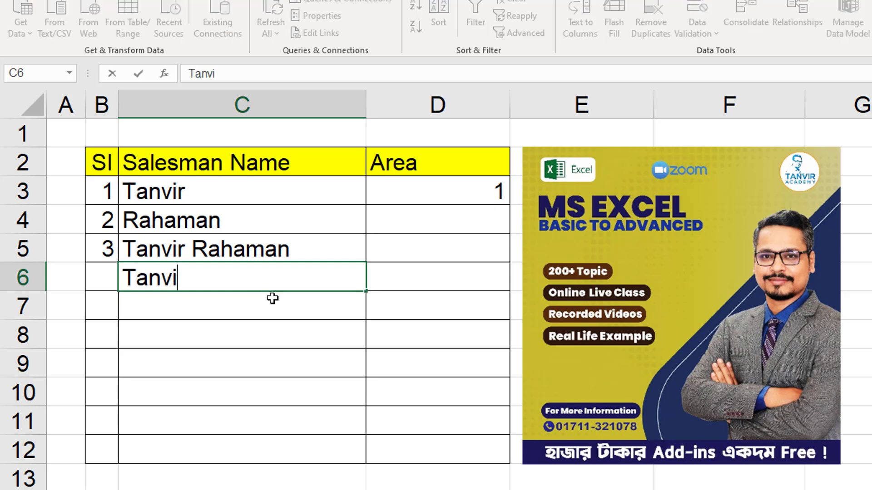
{"action": "type", "text": "r"}
{"action": "key", "text": "Return"}
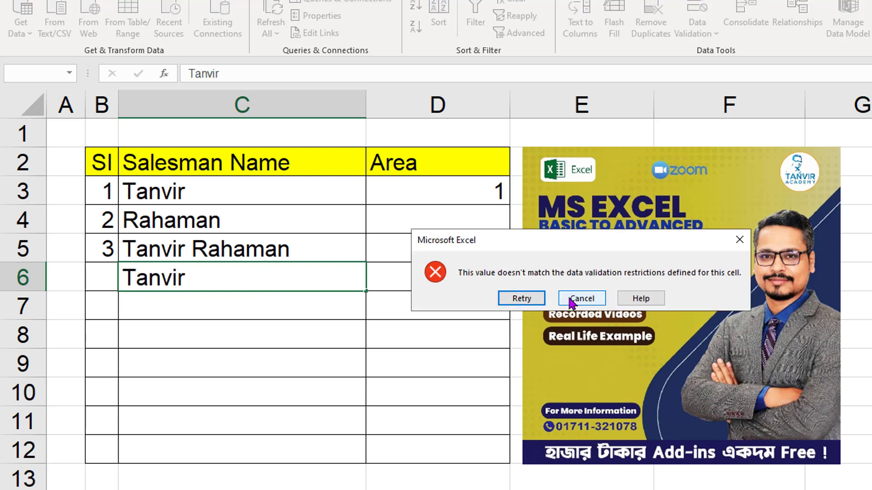
{"action": "left_click", "coordinate": [573, 300]}
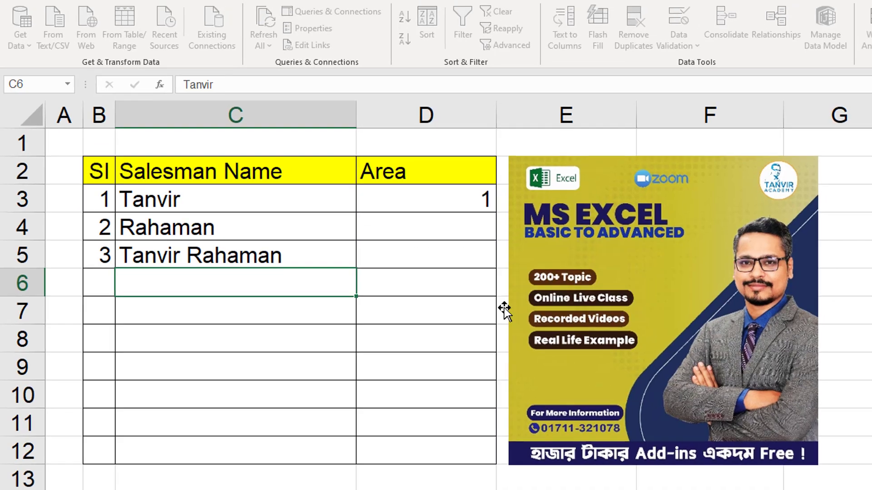
Clear all data validation from the Salesman Name cells C3:C12.
{"action": "left_click", "coordinate": [224, 207]}
{"action": "left_click_drag", "start_coordinate": [222, 245], "coordinate": [230, 452]}
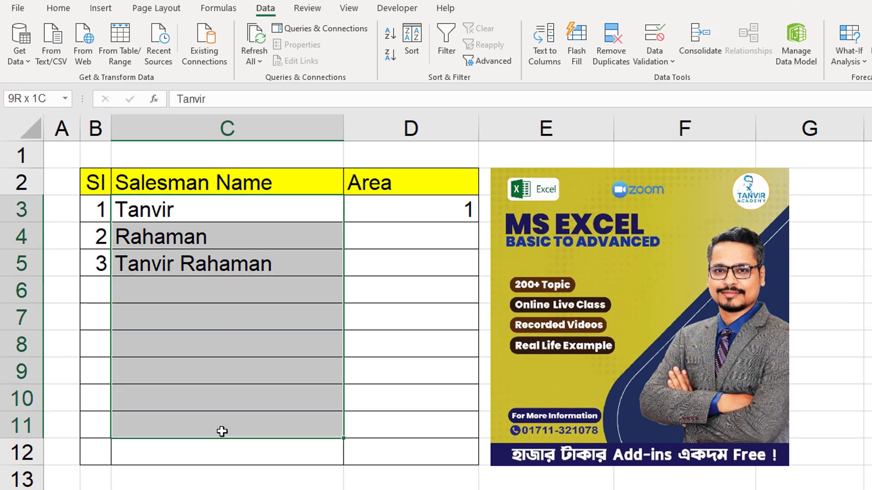
{"action": "left_click", "coordinate": [654, 55]}
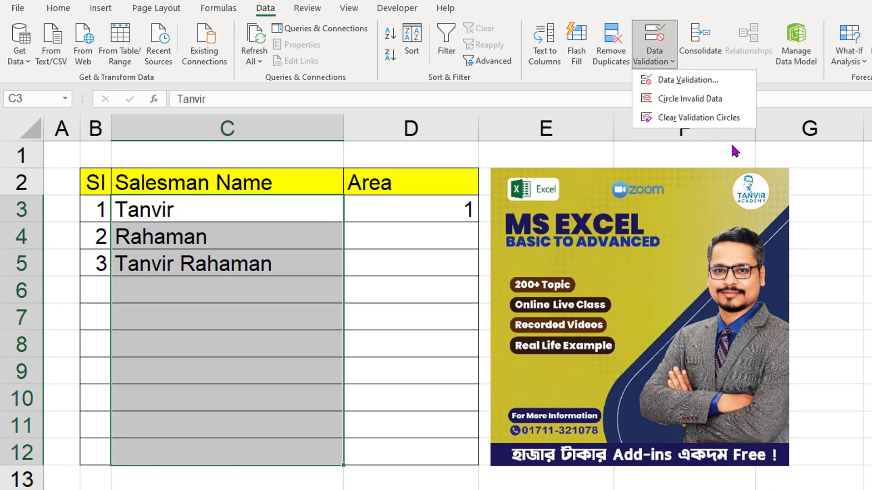
{"action": "left_click", "coordinate": [681, 81]}
{"action": "left_click", "coordinate": [438, 286]}
{"action": "left_click", "coordinate": [405, 309]}
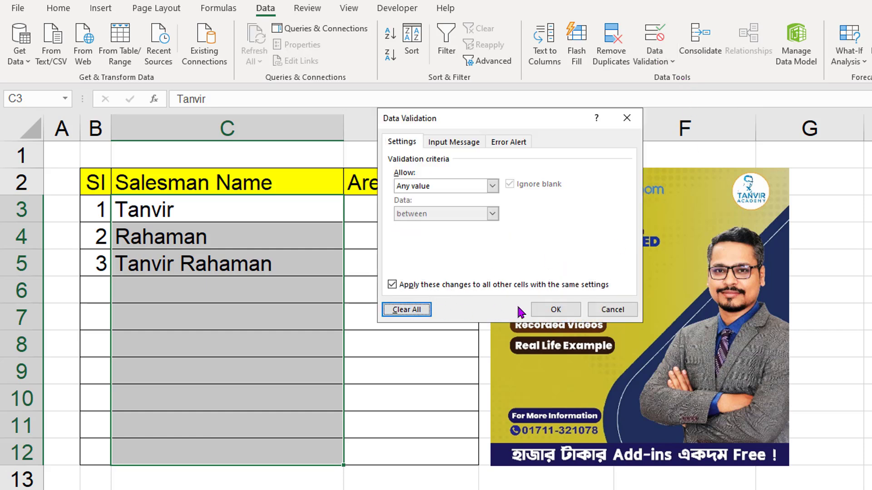
{"action": "left_click", "coordinate": [556, 310]}
{"action": "left_click", "coordinate": [458, 286]}
{"action": "left_click", "coordinate": [222, 288]}
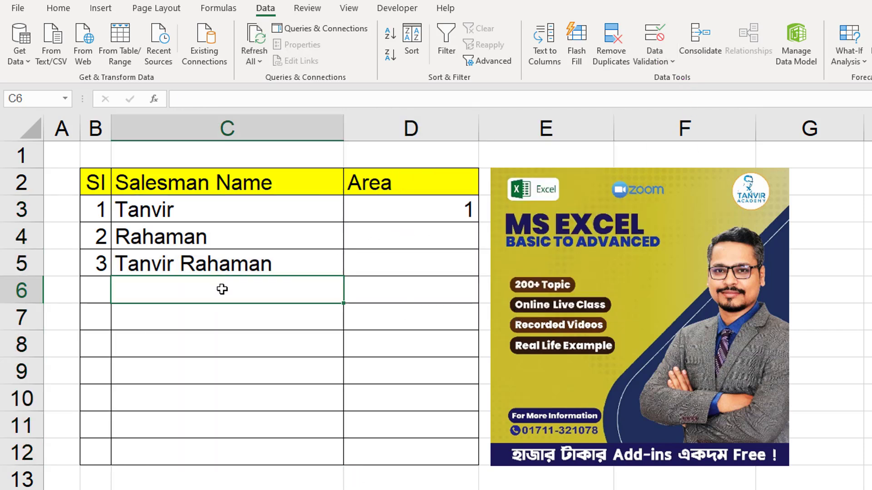
Enter Tanvir in C6 as name 4.
{"action": "type", "text": "Tanvir"}
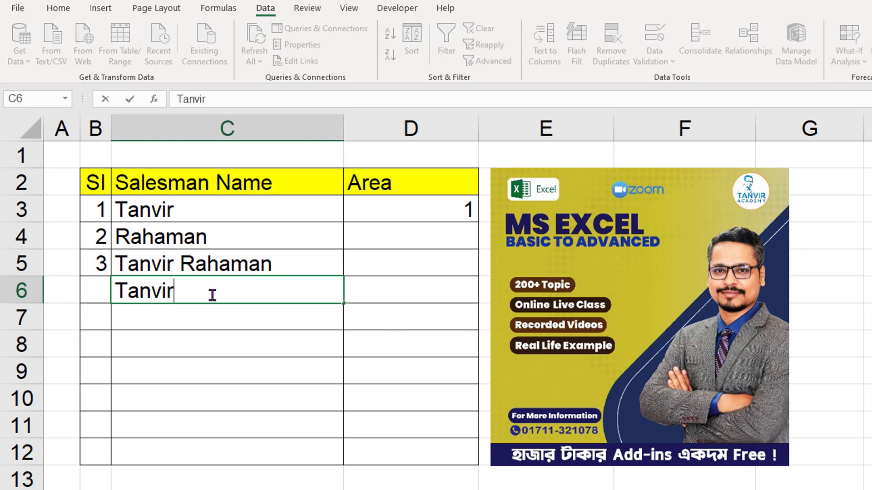
{"action": "left_click", "coordinate": [353, 292]}
{"action": "left_click", "coordinate": [432, 210]}
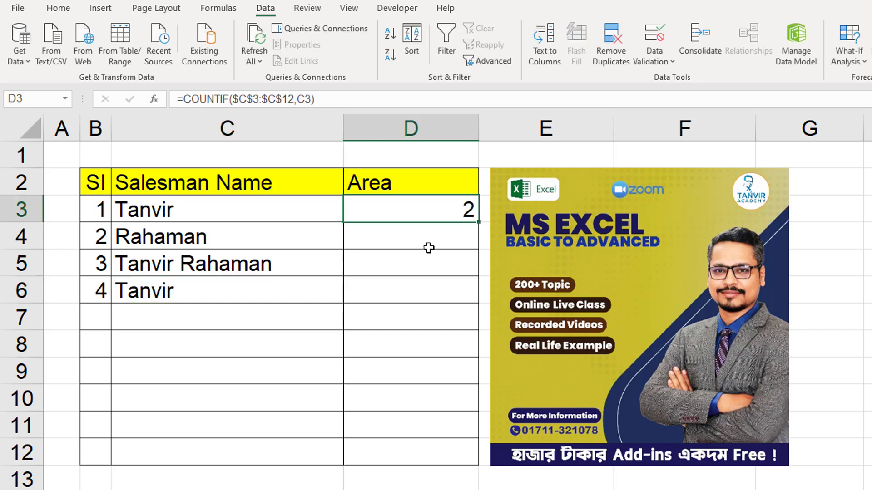
{"action": "left_click", "coordinate": [190, 212]}
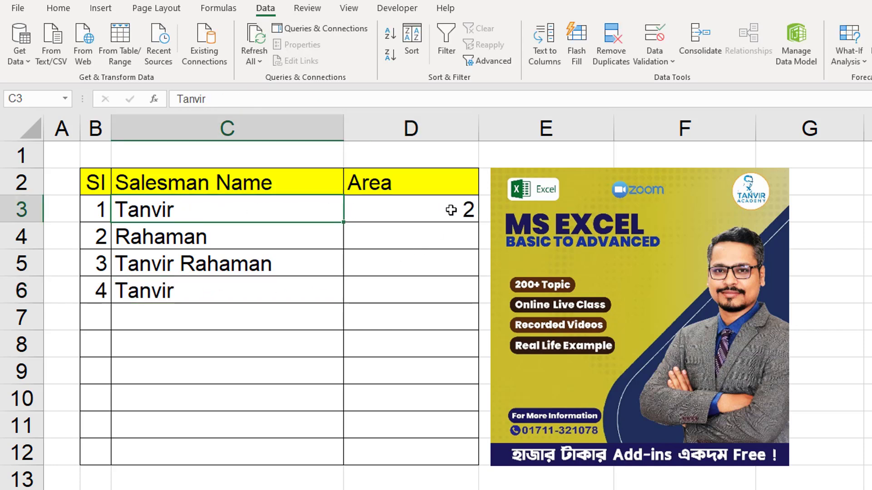
Fill D3's COUNTIF formula down to D12 so duplicate Tanvir counts show 2.
{"action": "left_click", "coordinate": [432, 257]}
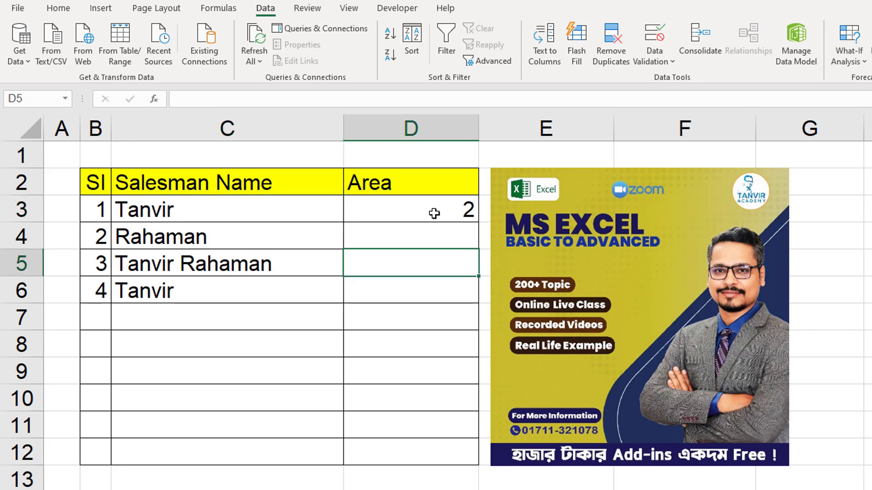
{"action": "left_click", "coordinate": [435, 214]}
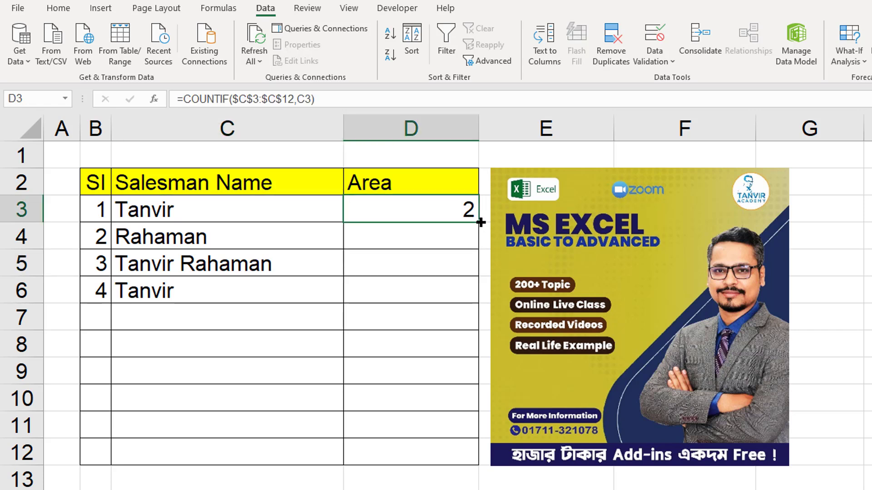
{"action": "left_click_drag", "start_coordinate": [481, 222], "coordinate": [472, 459]}
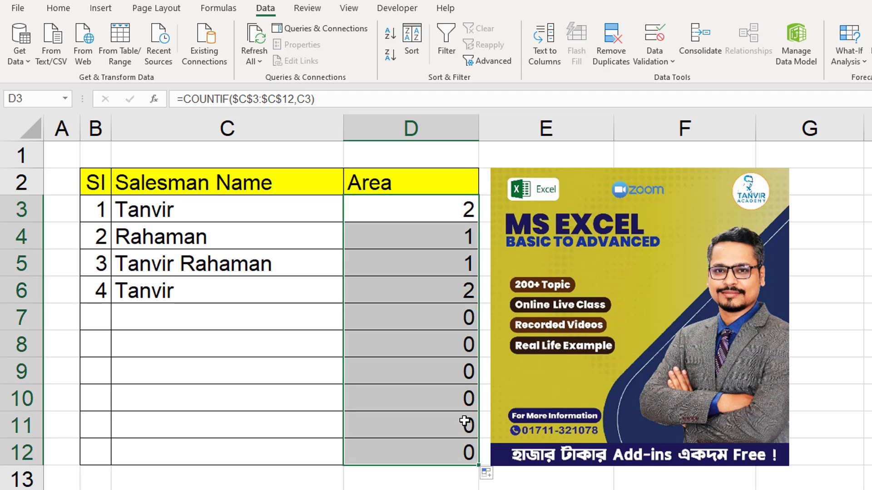
{"action": "left_click", "coordinate": [172, 239]}
{"action": "left_click", "coordinate": [320, 257]}
{"action": "left_click", "coordinate": [441, 263]}
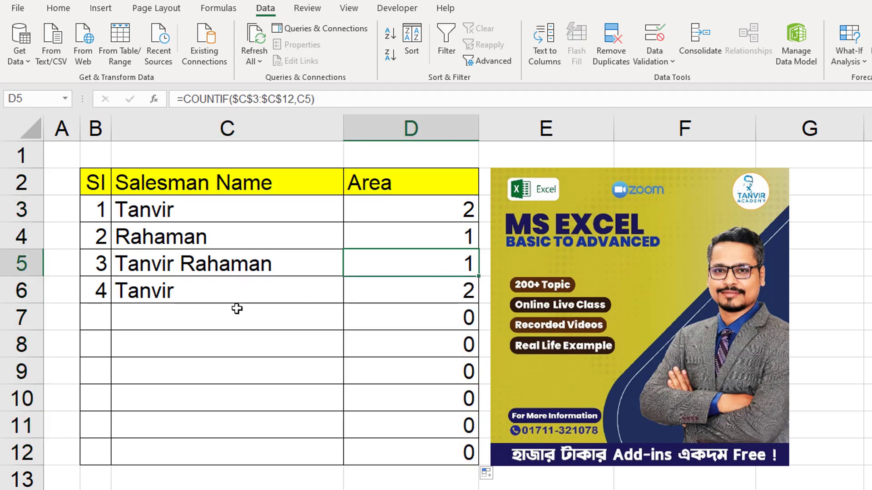
Enter Rahaman in C7 as name 5.
{"action": "left_click", "coordinate": [203, 313]}
{"action": "type", "text": "R"}
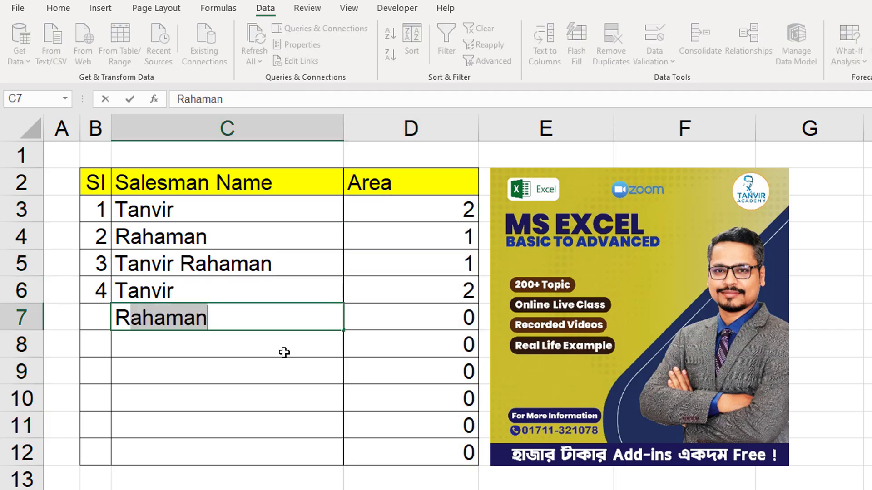
{"action": "type", "text": "ahaman"}
{"action": "key", "text": "Return"}
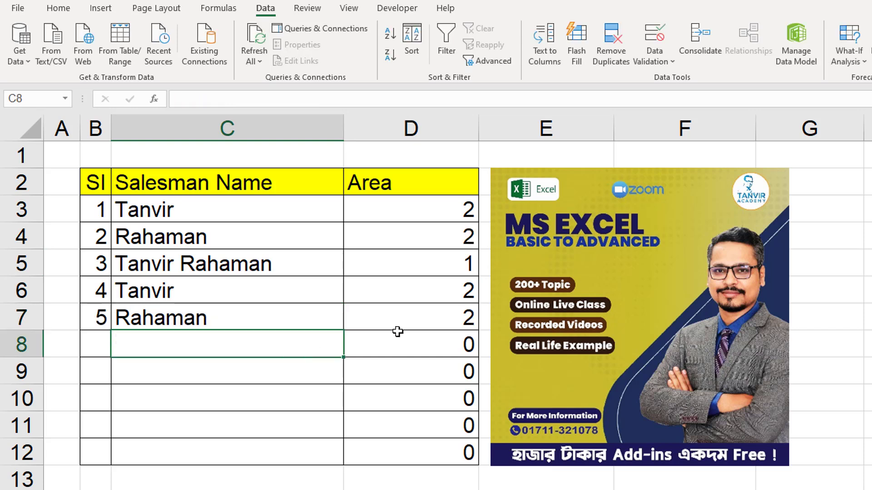
{"action": "left_click", "coordinate": [414, 322]}
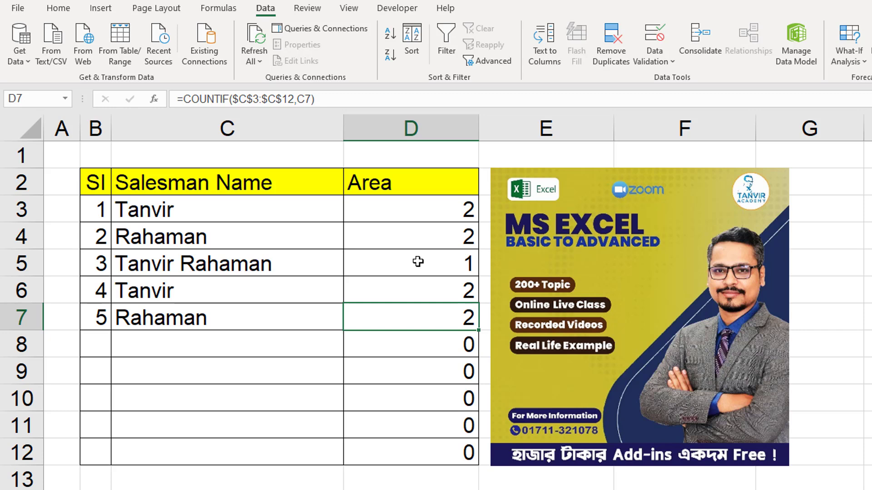
Append =1 to D3's COUNTIF formula so it checks for exactly one occurrence.
{"action": "double_click", "coordinate": [433, 211]}
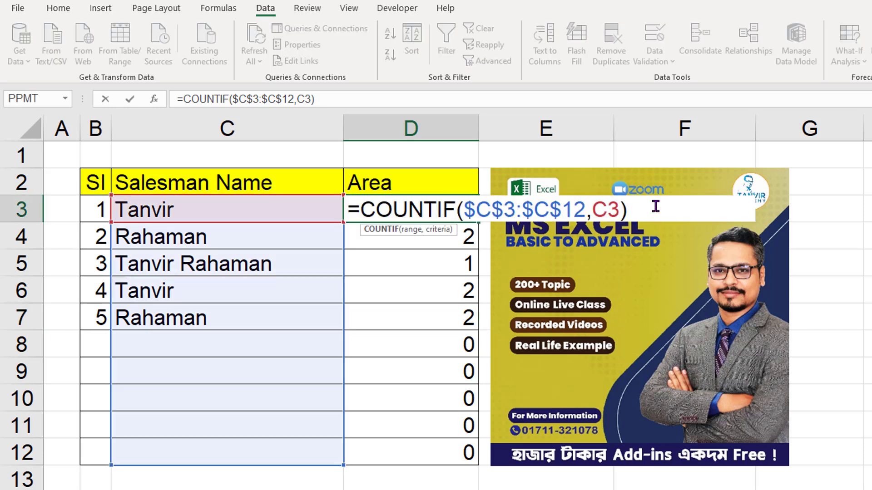
{"action": "left_click", "coordinate": [634, 211]}
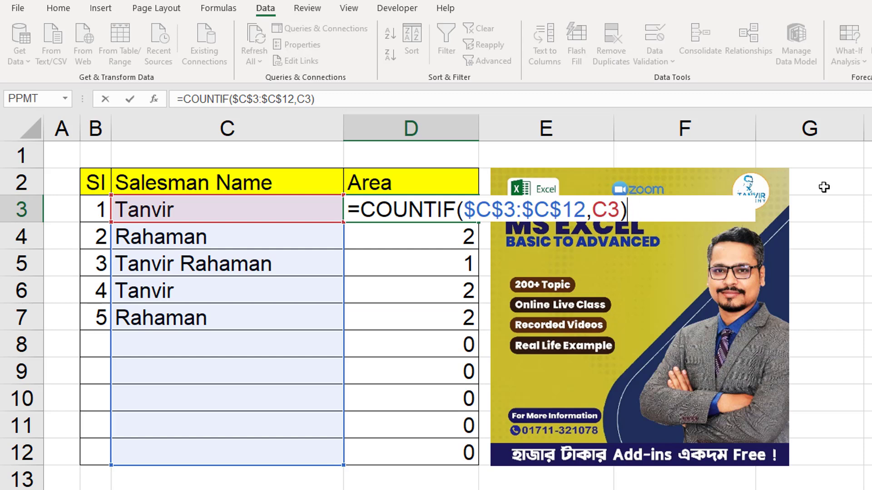
{"action": "type", "text": "=1"}
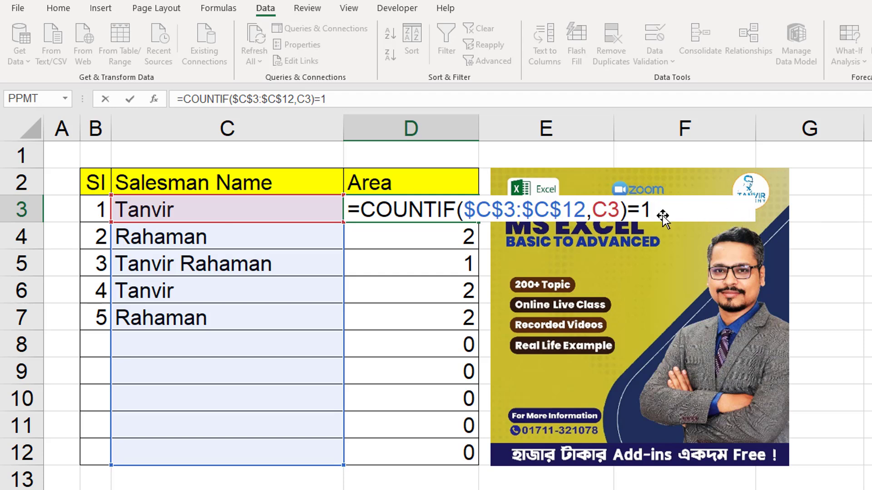
{"action": "key", "text": "Return"}
{"action": "key", "text": "Up"}
{"action": "key", "text": "Left"}
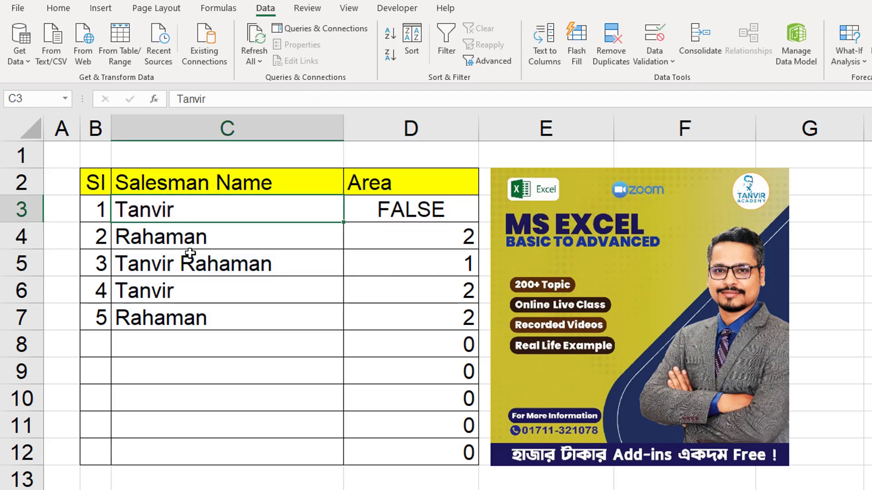
Delete the duplicate Tanvir from C6.
{"action": "left_click", "coordinate": [188, 288]}
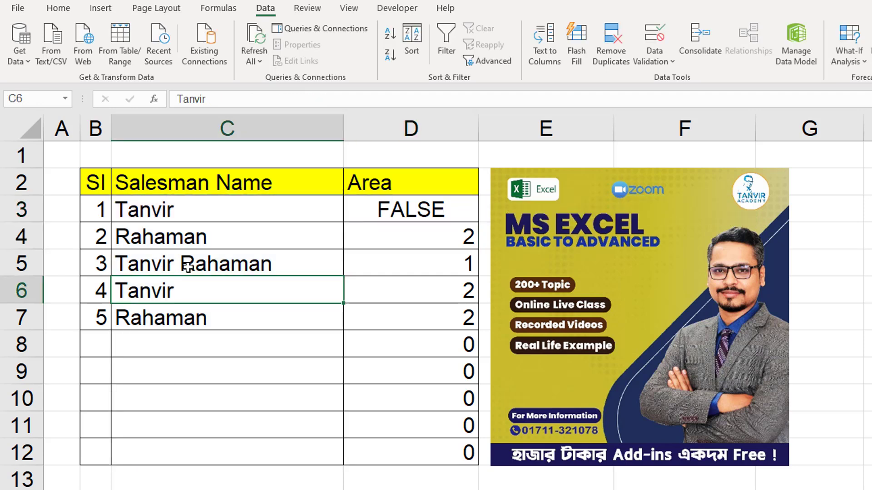
{"action": "left_click", "coordinate": [387, 219]}
{"action": "left_click", "coordinate": [227, 293]}
{"action": "key", "text": "Delete"}
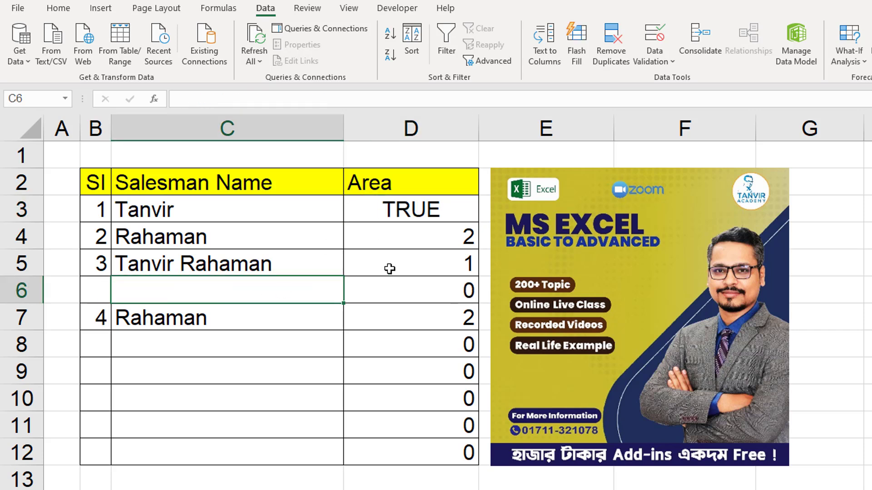
Fill D3's check down to D12, then clear the results in D3:D12.
{"action": "left_click", "coordinate": [443, 209]}
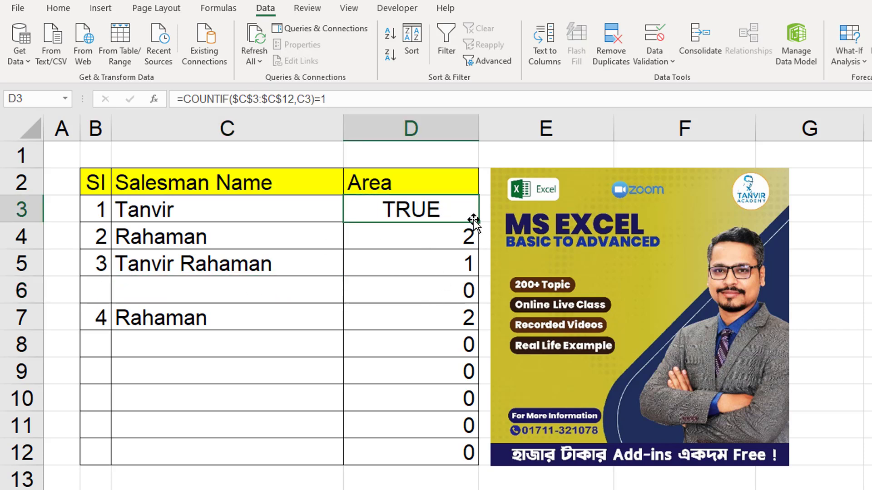
{"action": "left_click_drag", "start_coordinate": [478, 222], "coordinate": [468, 458]}
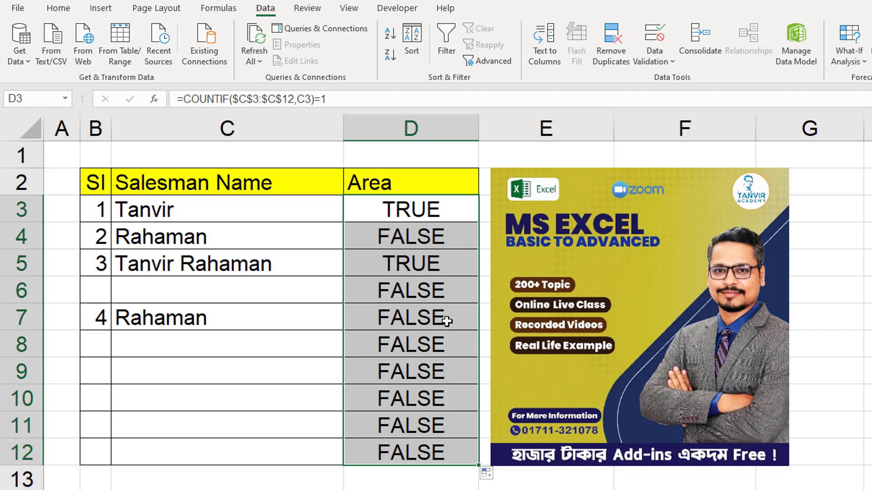
{"action": "left_click_drag", "start_coordinate": [438, 216], "coordinate": [441, 458]}
{"action": "key", "text": "Delete"}
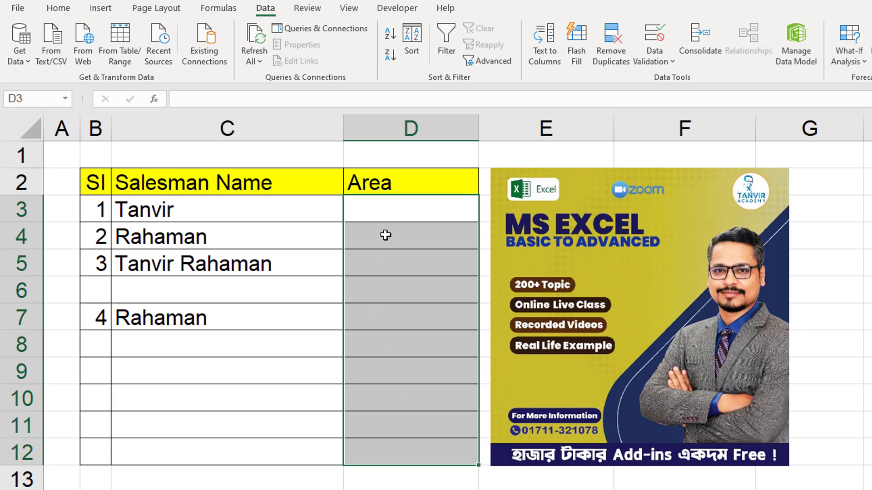
Enter =PROPER(C3) in D3.
{"action": "left_click", "coordinate": [399, 210]}
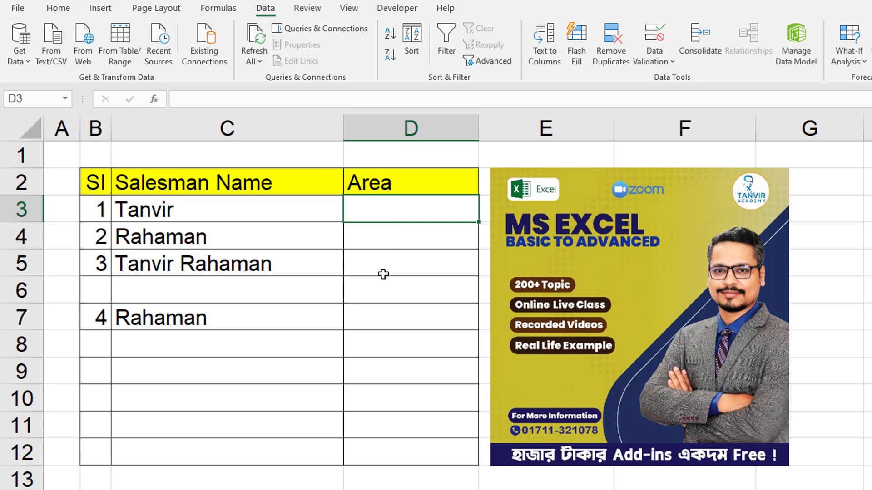
{"action": "type", "text": "=pro"}
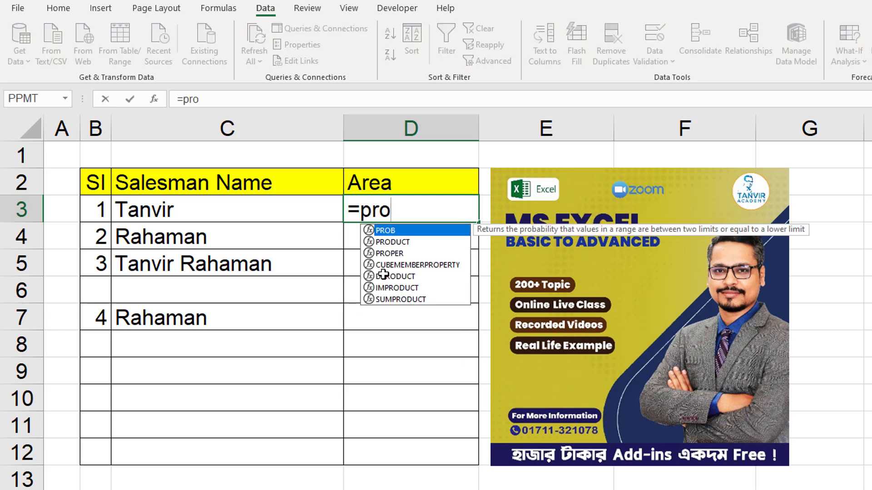
{"action": "left_click", "coordinate": [390, 253]}
{"action": "double_click", "coordinate": [389, 253]}
{"action": "left_click", "coordinate": [227, 207]}
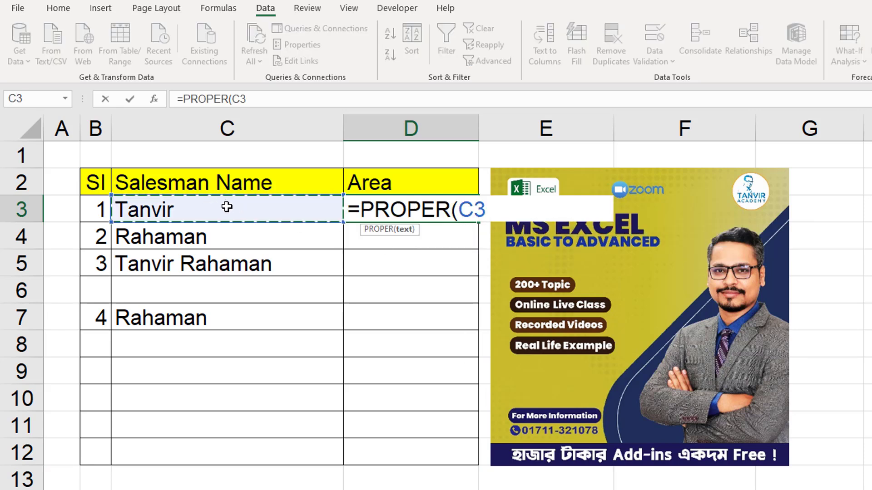
{"action": "key", "text": "Return"}
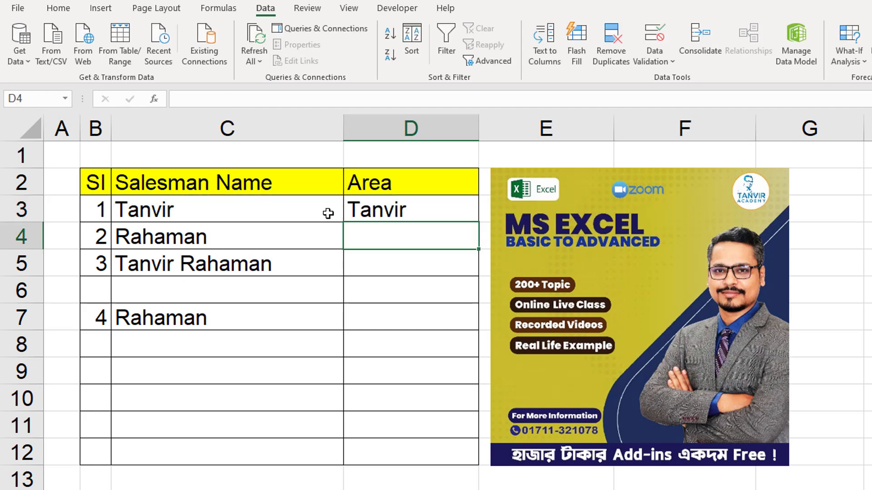
Change C3 to lowercase tanvir to see PROPER recapitalise it.
{"action": "left_click", "coordinate": [276, 210]}
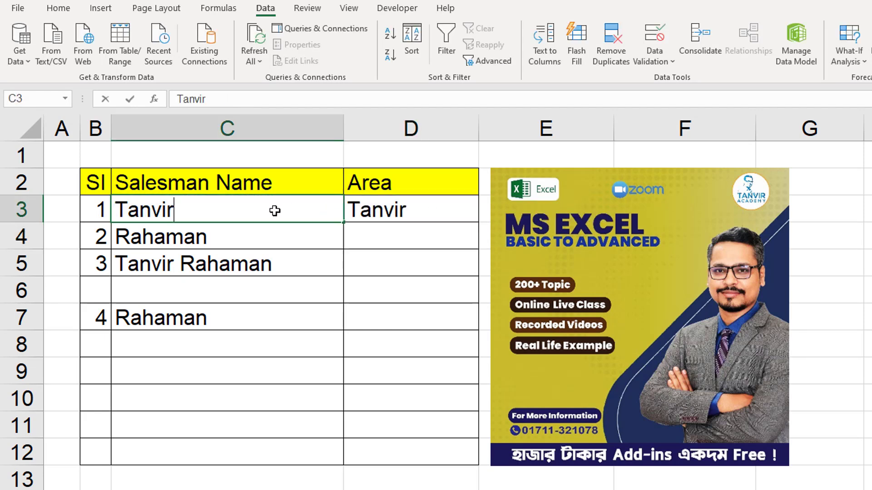
{"action": "type", "text": "tanvir"}
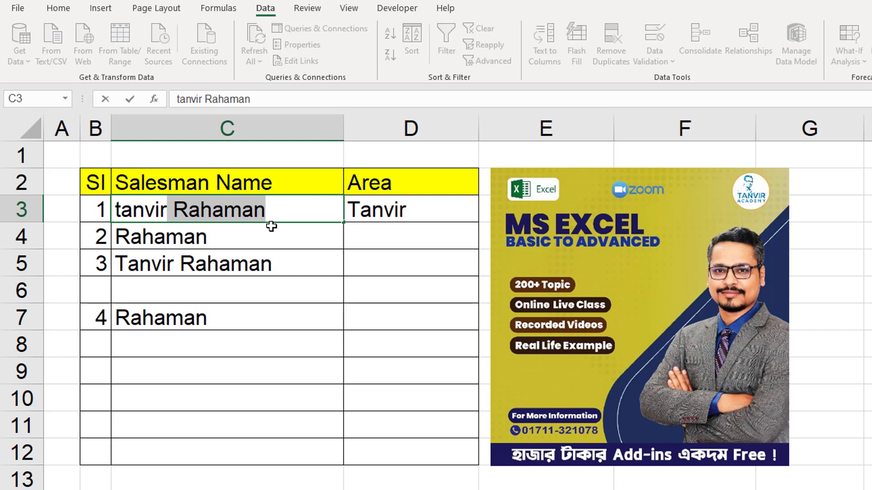
{"action": "key", "text": "Delete"}
{"action": "key", "text": "Return"}
{"action": "left_click", "coordinate": [391, 217]}
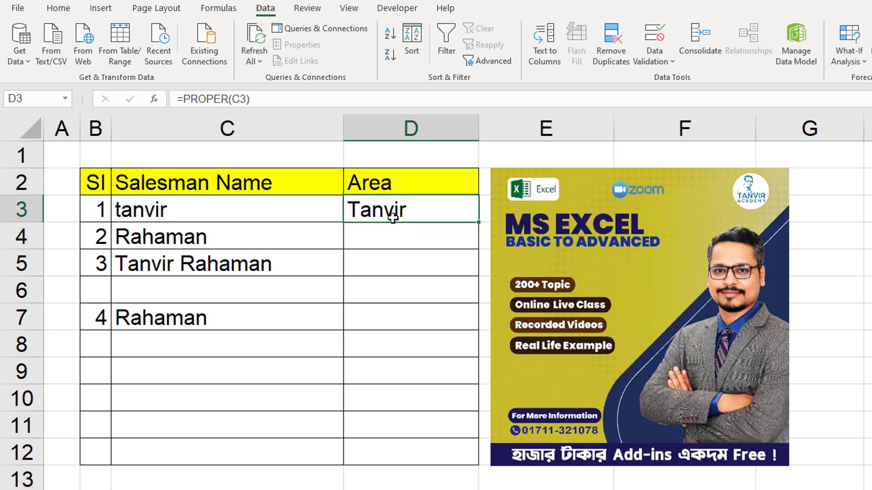
Change C3 to TSNVIR and check D3's recapitalised result.
{"action": "left_click", "coordinate": [272, 216]}
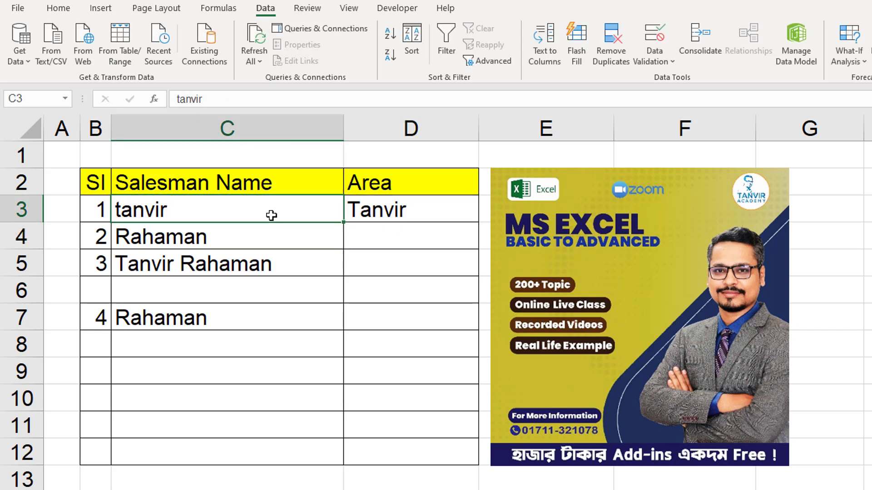
{"action": "type", "text": "TSNVIR"}
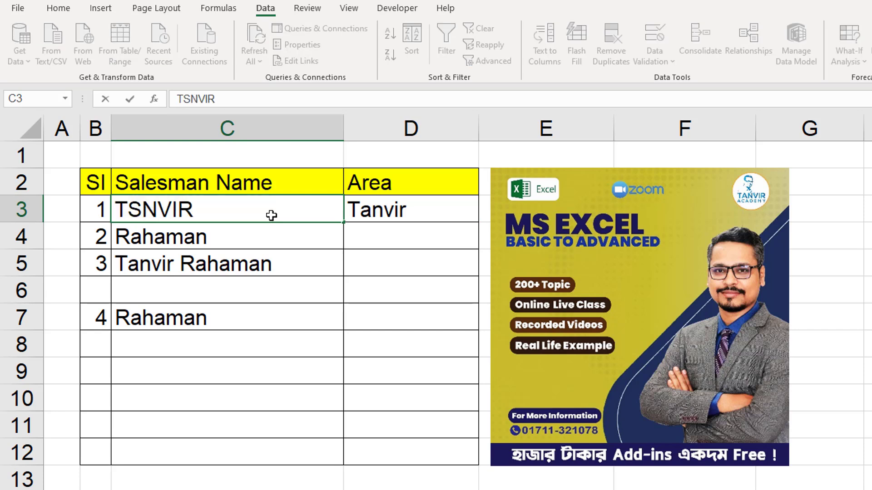
{"action": "key", "text": "Return"}
{"action": "left_click", "coordinate": [411, 216]}
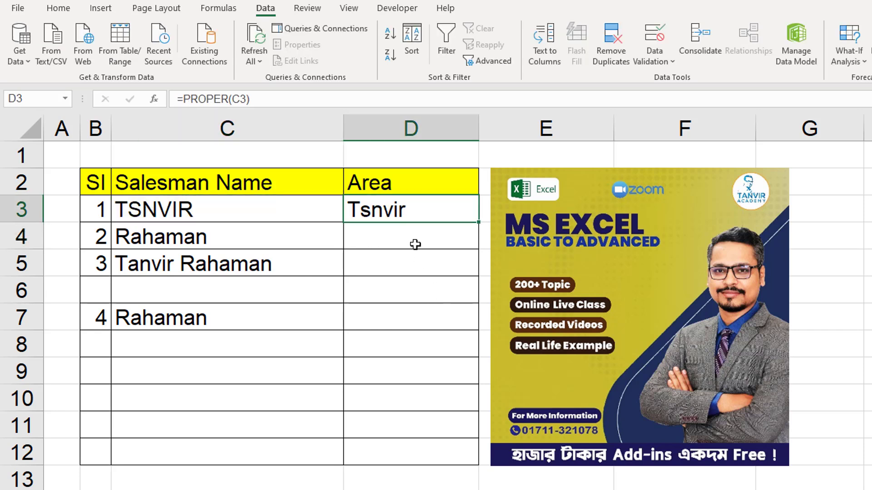
{"action": "double_click", "coordinate": [409, 212]}
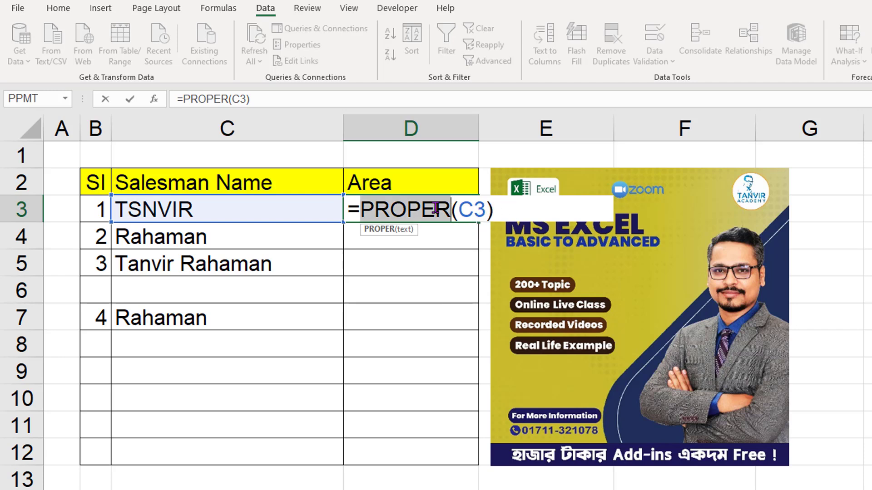
{"action": "key", "text": "Escape"}
Undo back to Tanvir in C3 and delete the PROPER formula from D3.
{"action": "left_click", "coordinate": [255, 211]}
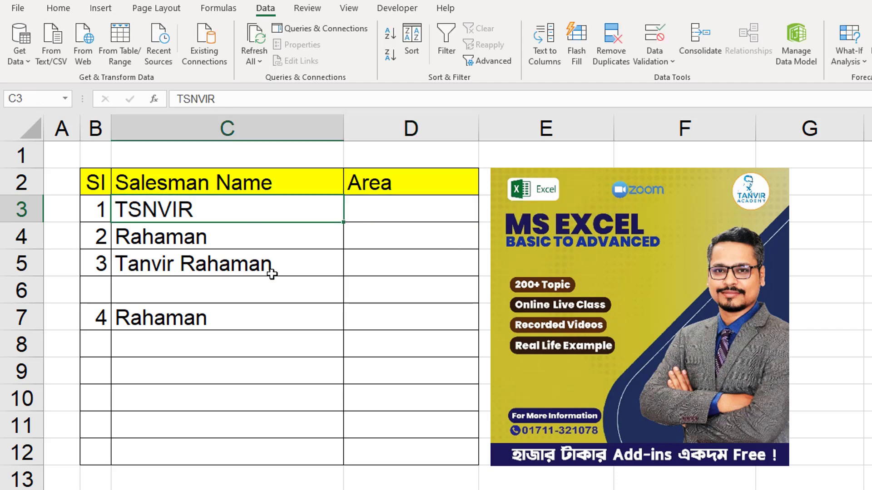
{"action": "key", "text": "Delete"}
{"action": "left_click", "coordinate": [383, 214]}
{"action": "key", "text": "ctrl+z"}
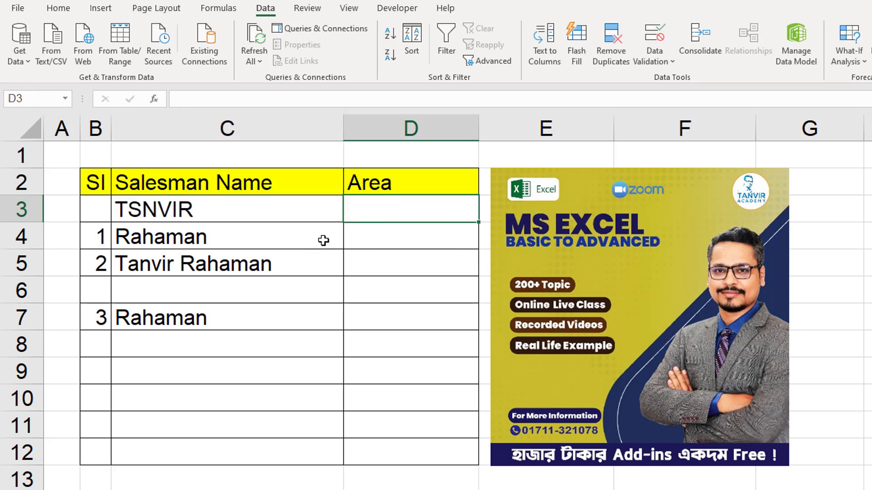
{"action": "key", "text": "ctrl+z"}
{"action": "key", "text": "ctrl+z"}
{"action": "key", "text": "ctrl+z"}
{"action": "key", "text": "ctrl+z"}
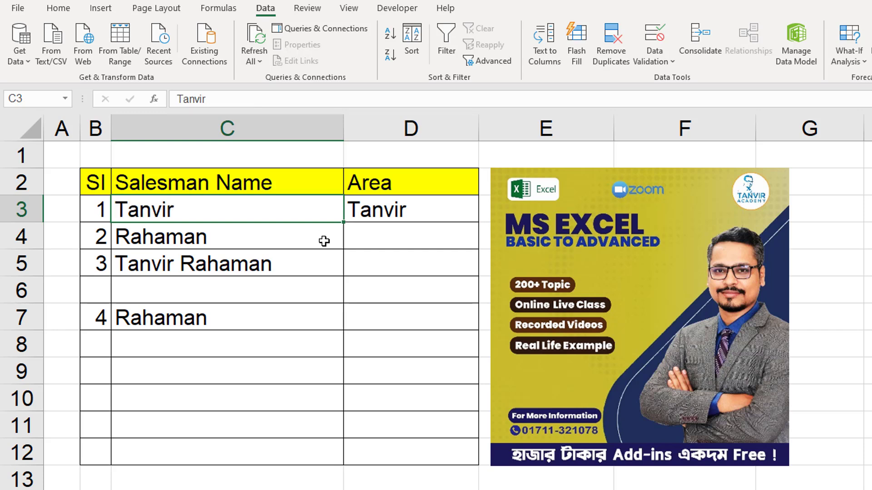
{"action": "left_click", "coordinate": [361, 242]}
{"action": "left_click", "coordinate": [376, 214]}
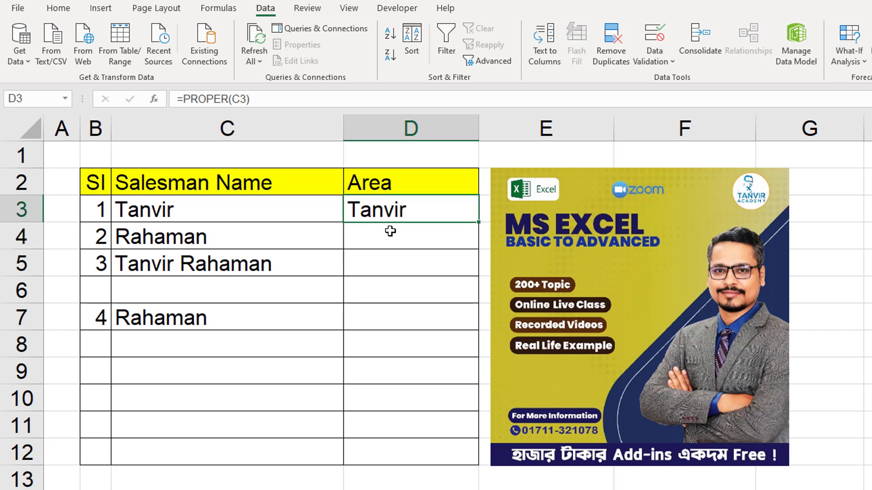
{"action": "key", "text": "Delete"}
Enter =EXACT(C3,C4) in D3.
{"action": "type", "text": "="}
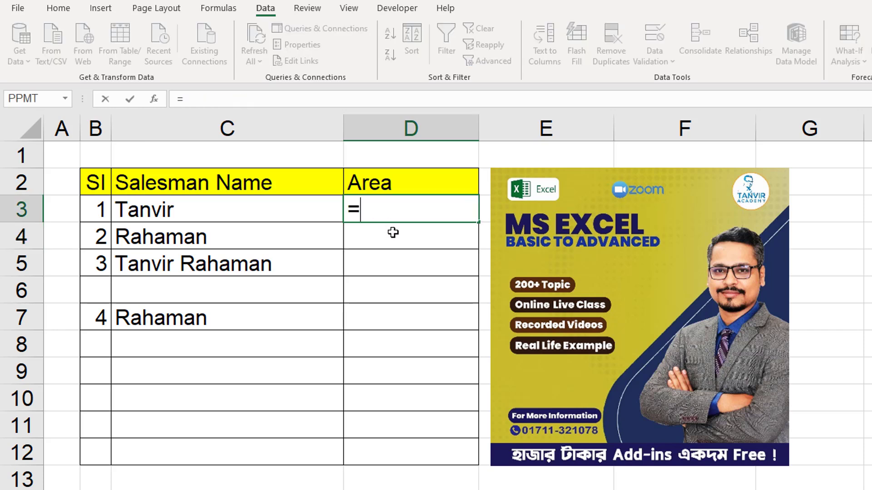
{"action": "type", "text": "EXA"}
{"action": "double_click", "coordinate": [393, 231]}
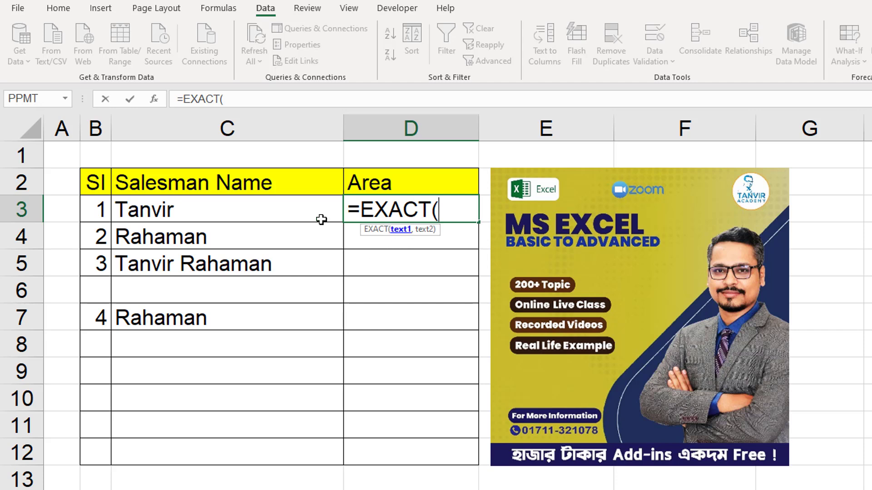
{"action": "left_click", "coordinate": [235, 208]}
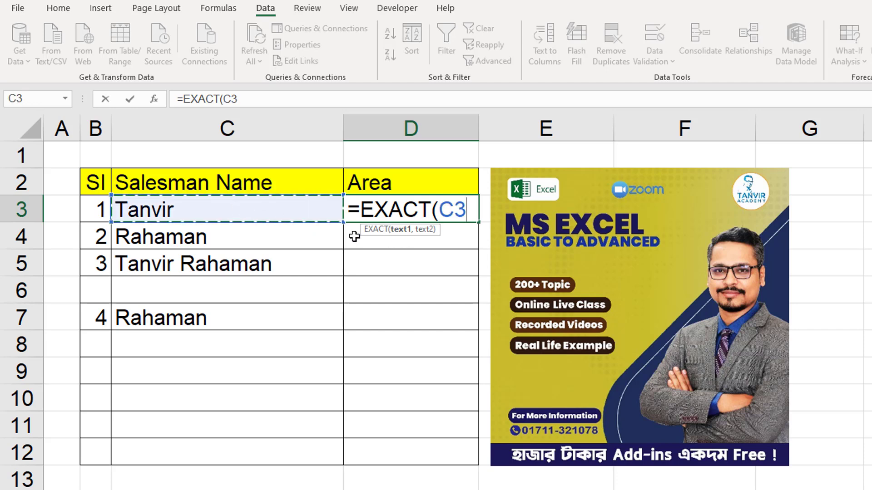
{"action": "type", "text": ","}
{"action": "left_click", "coordinate": [295, 233]}
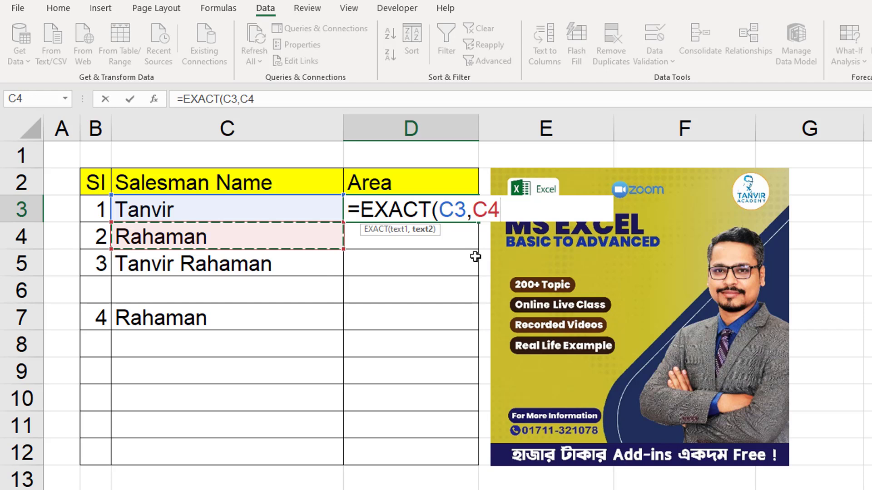
{"action": "key", "text": "Return"}
{"action": "left_click", "coordinate": [429, 216]}
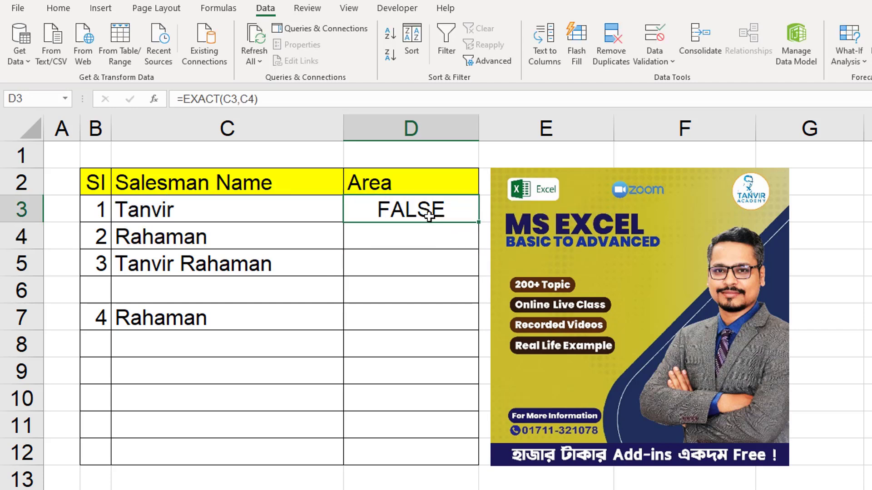
Retype C4 as tANVIR, which becomes Tanvir, so EXACT returns TRUE.
{"action": "left_click", "coordinate": [292, 237]}
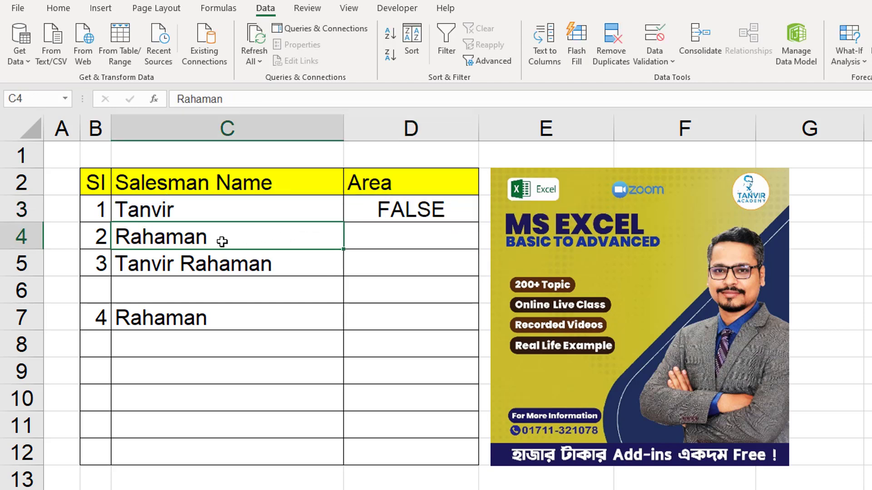
{"action": "type", "text": "tANVIR"}
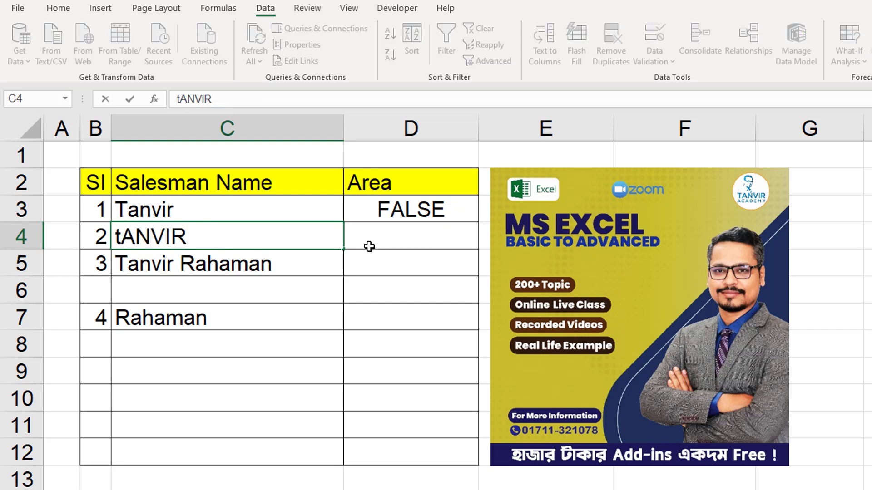
{"action": "left_click", "coordinate": [415, 233]}
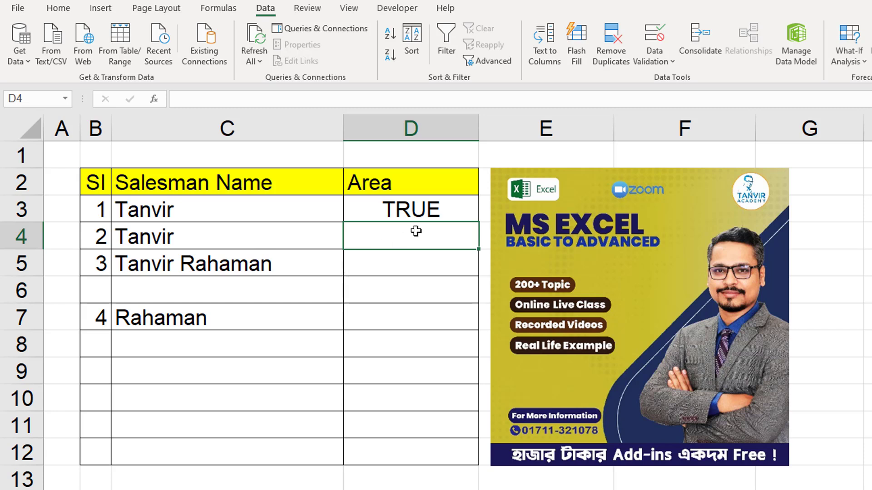
{"action": "left_click", "coordinate": [270, 239]}
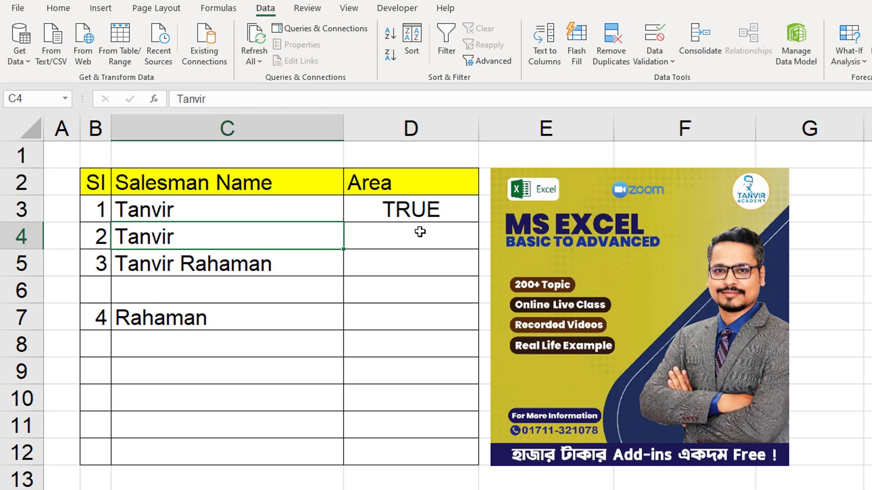
{"action": "double_click", "coordinate": [430, 213]}
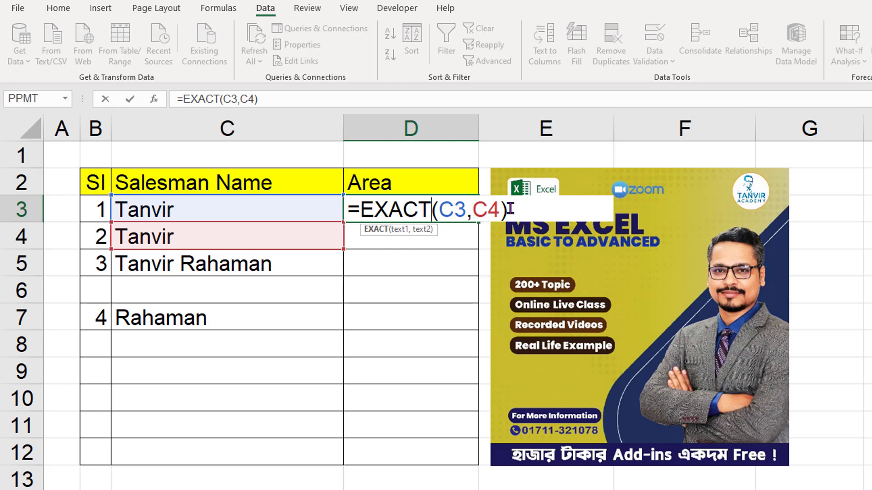
Replace D3 with =EXACT(PROPER(C3),C3), accepting Excel's correction; it returns TRUE for Tanvir.
{"action": "triple_click", "coordinate": [421, 210]}
{"action": "key", "text": "BackSpace"}
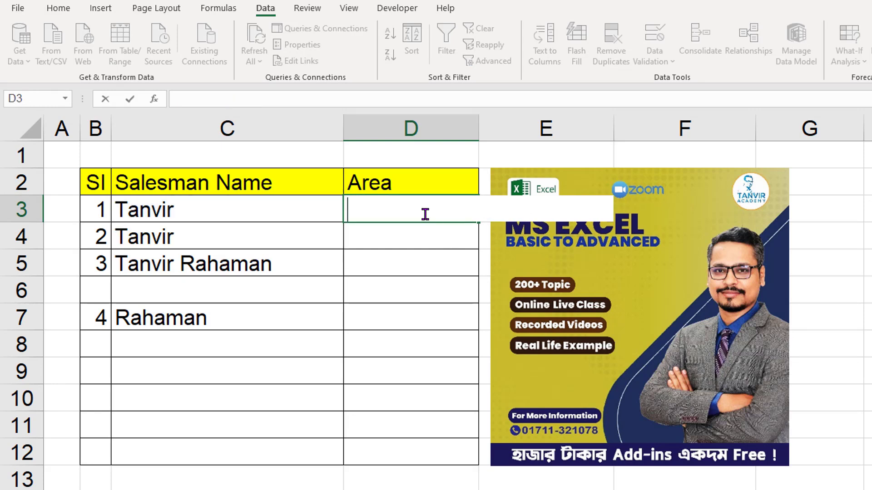
{"action": "type", "text": "=EX"}
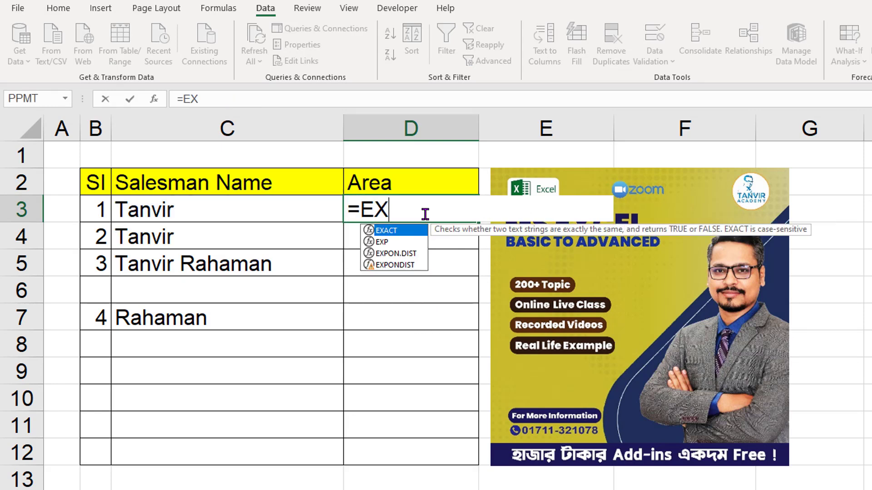
{"action": "type", "text": "A"}
{"action": "double_click", "coordinate": [398, 235]}
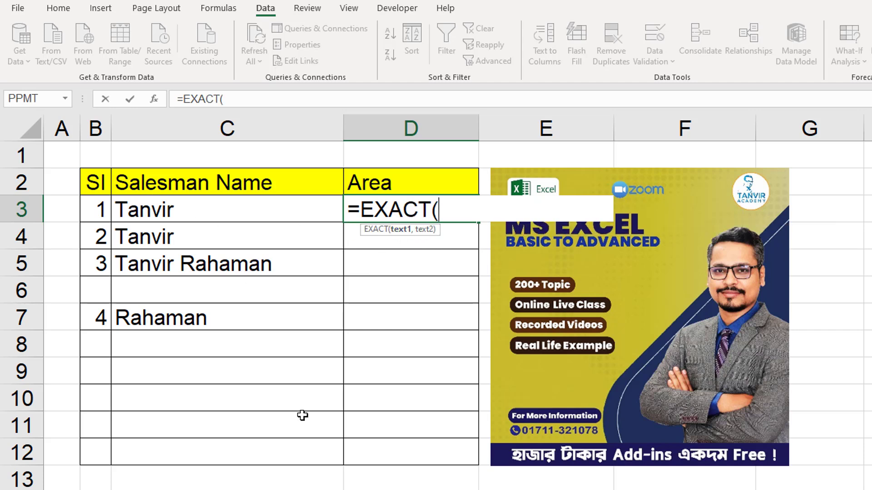
{"action": "type", "text": "PRO"}
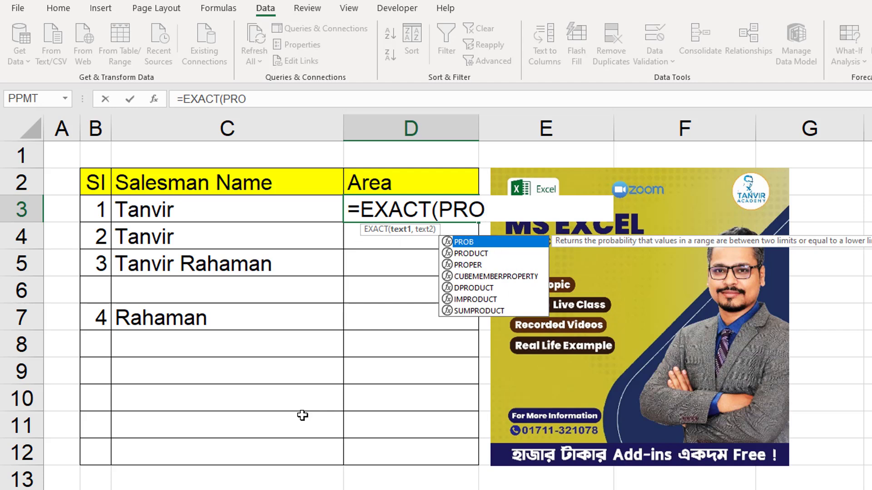
{"action": "left_click", "coordinate": [474, 265]}
{"action": "double_click", "coordinate": [475, 265]}
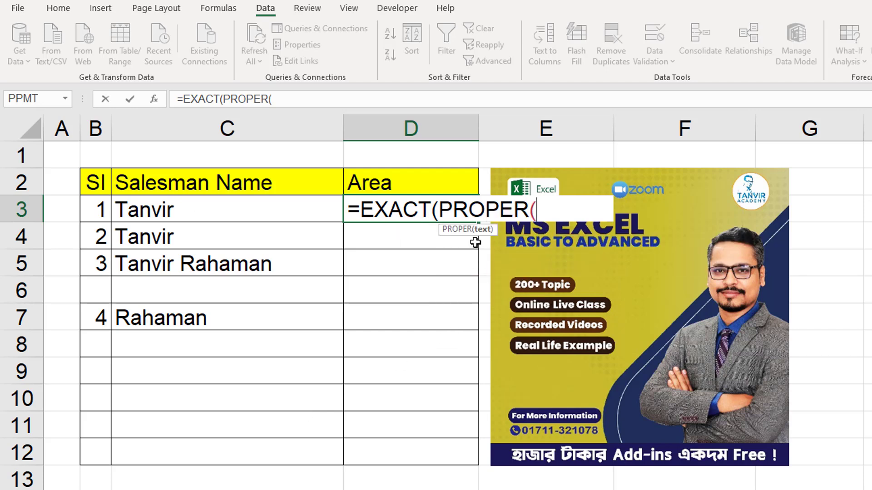
{"action": "left_click", "coordinate": [222, 212]}
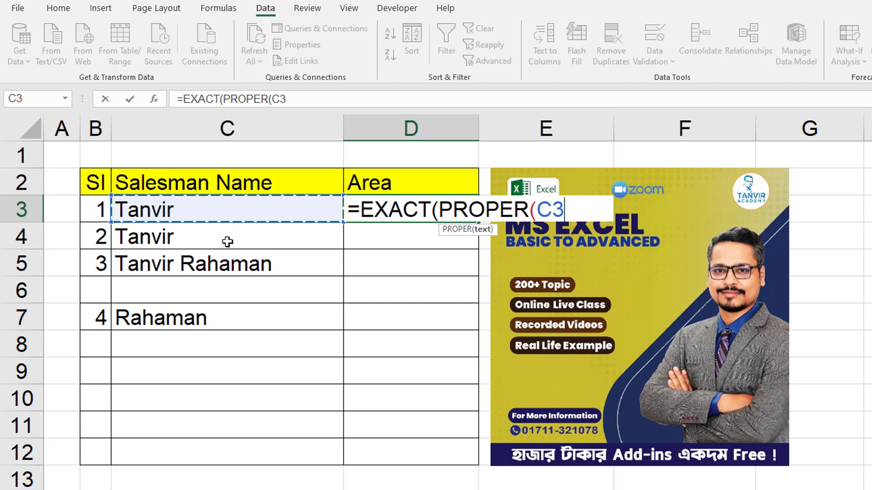
{"action": "type", "text": "),"}
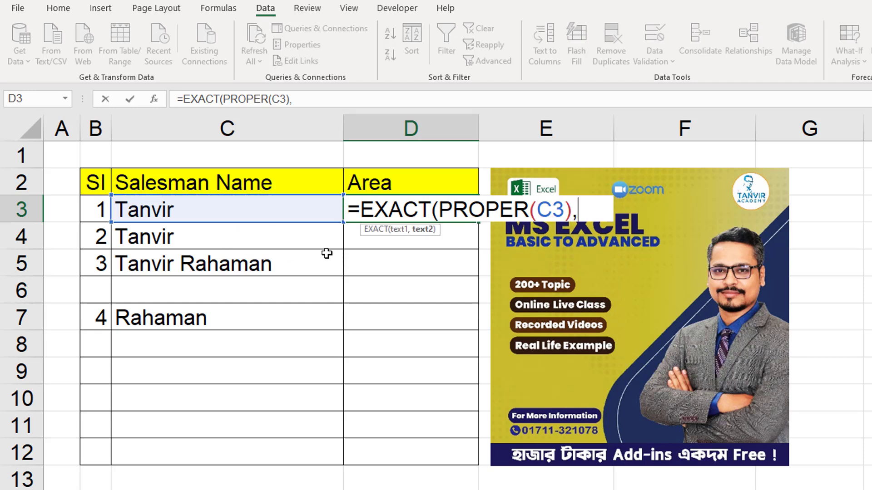
{"action": "left_click", "coordinate": [239, 211]}
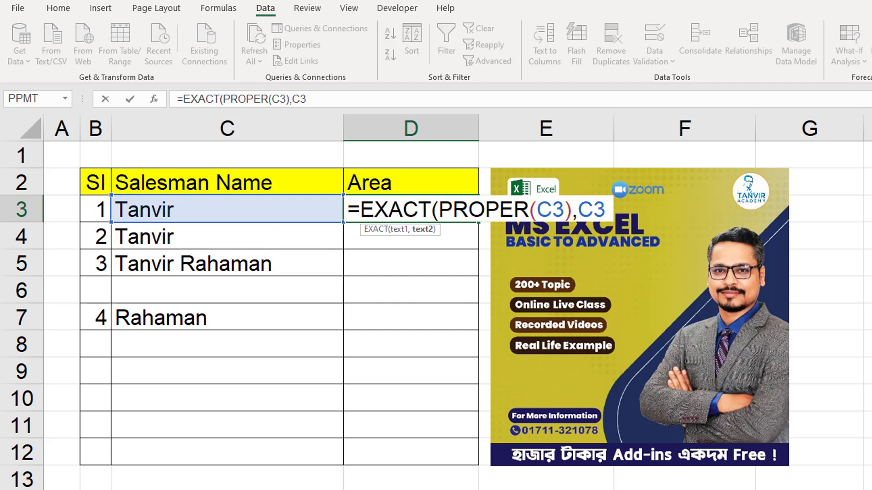
{"action": "key", "text": "Return"}
{"action": "left_click", "coordinate": [563, 325]}
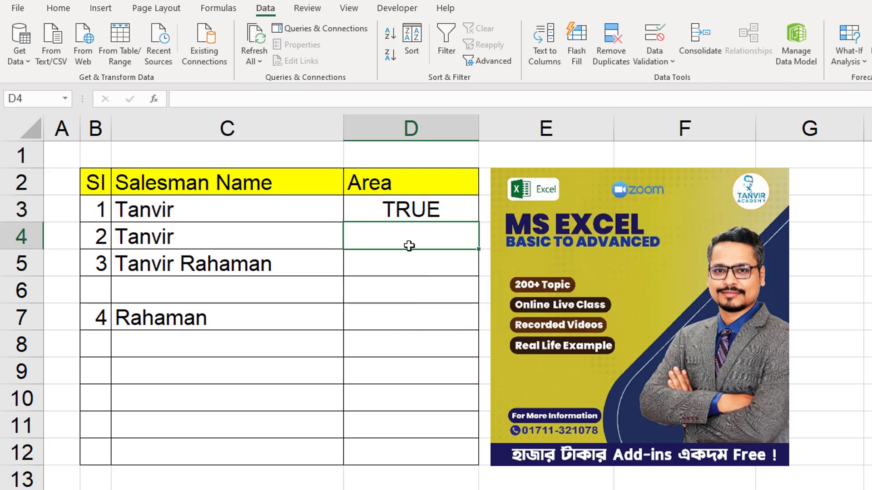
Change C3 to TANVIR so the check returns FALSE, then clear D3.
{"action": "left_click", "coordinate": [262, 211]}
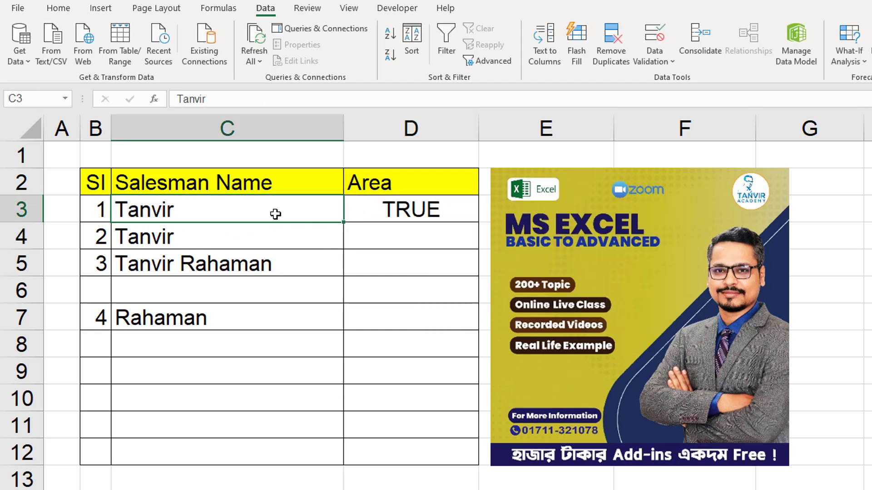
{"action": "type", "text": "TANVIR"}
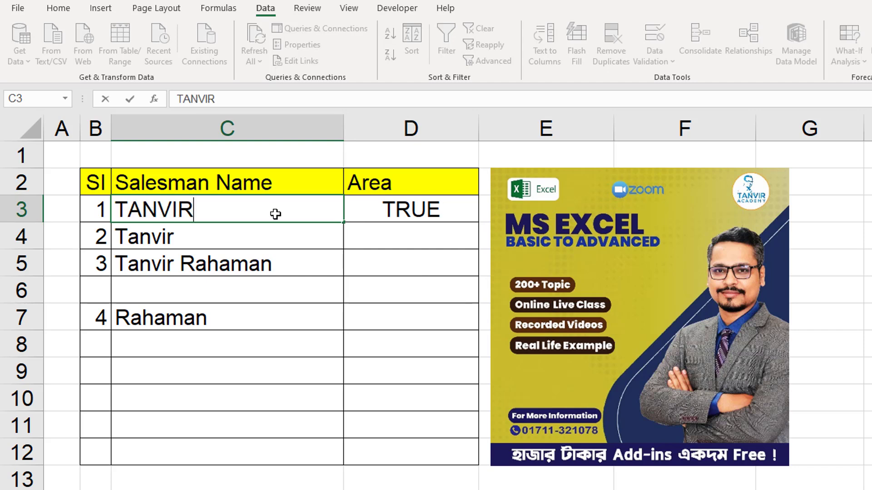
{"action": "left_click", "coordinate": [371, 253]}
{"action": "left_click", "coordinate": [399, 210]}
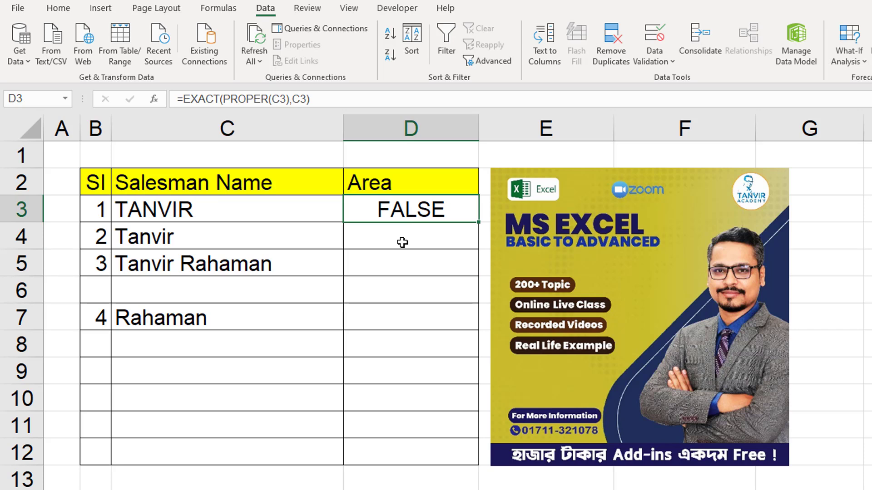
{"action": "key", "text": "Delete"}
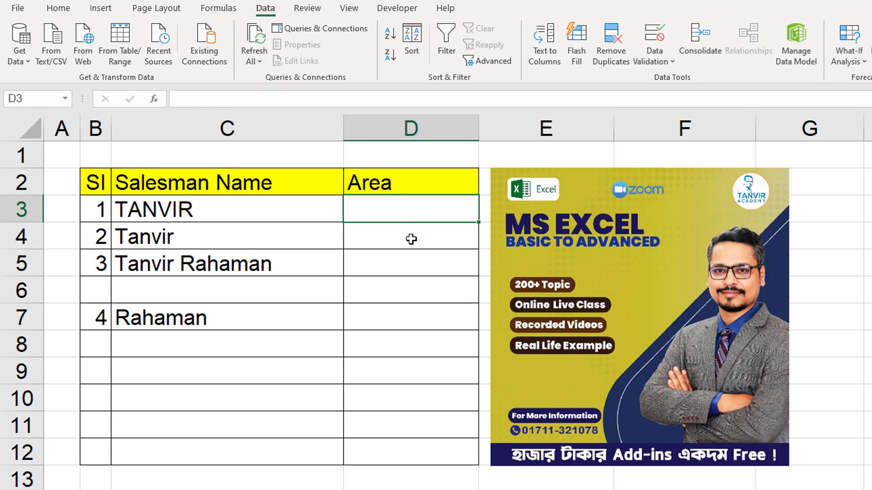
Enter =AND(C3=1,C4=1) in D3, which returns FALSE.
{"action": "type", "text": "=AN"}
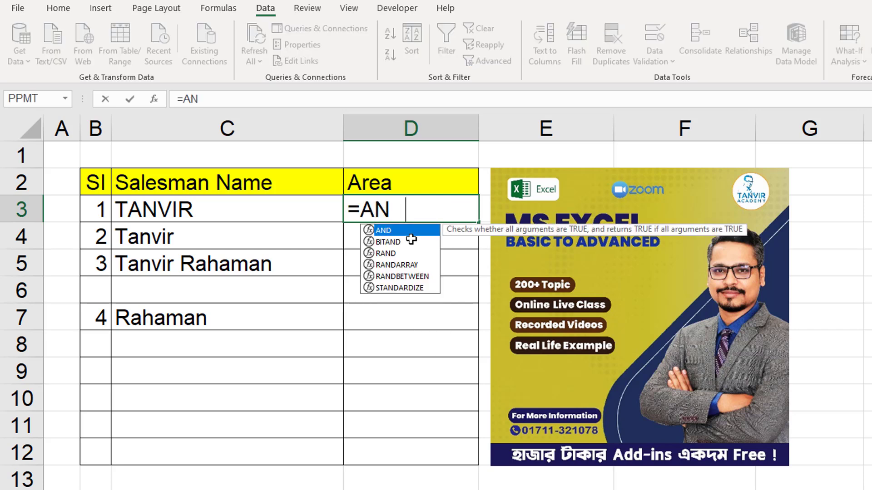
{"action": "type", "text": "D("}
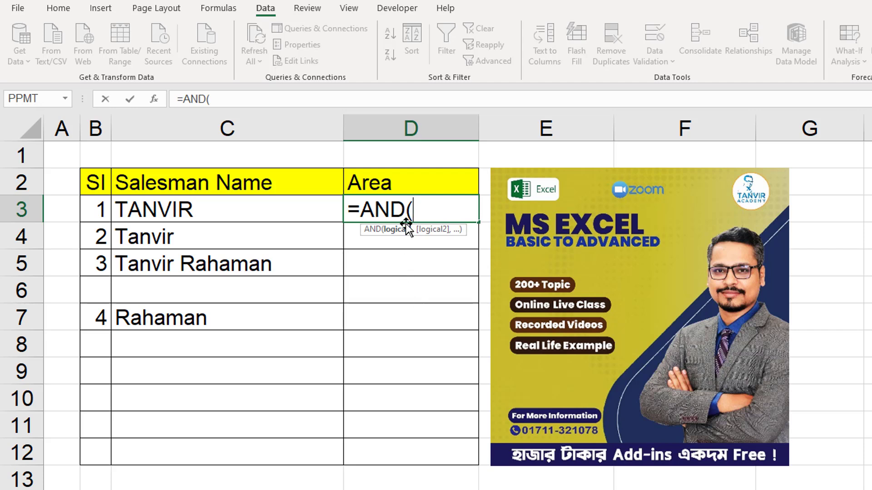
{"action": "left_click", "coordinate": [272, 215]}
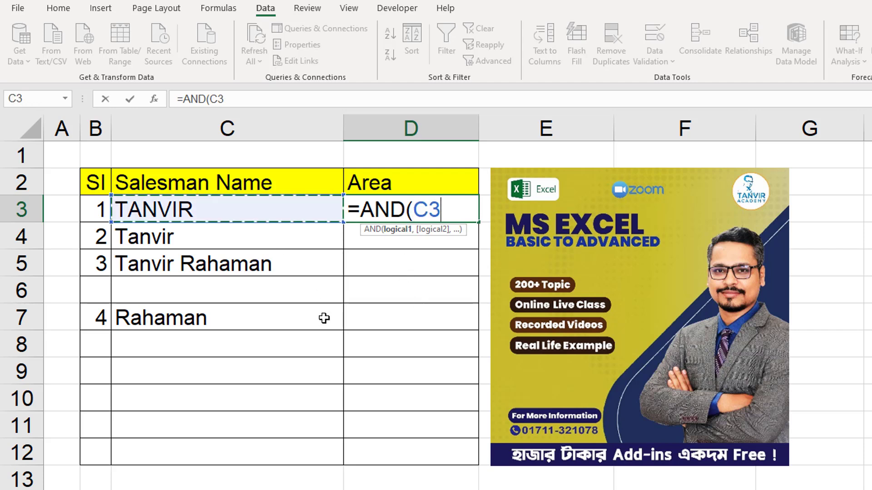
{"action": "type", "text": "="}
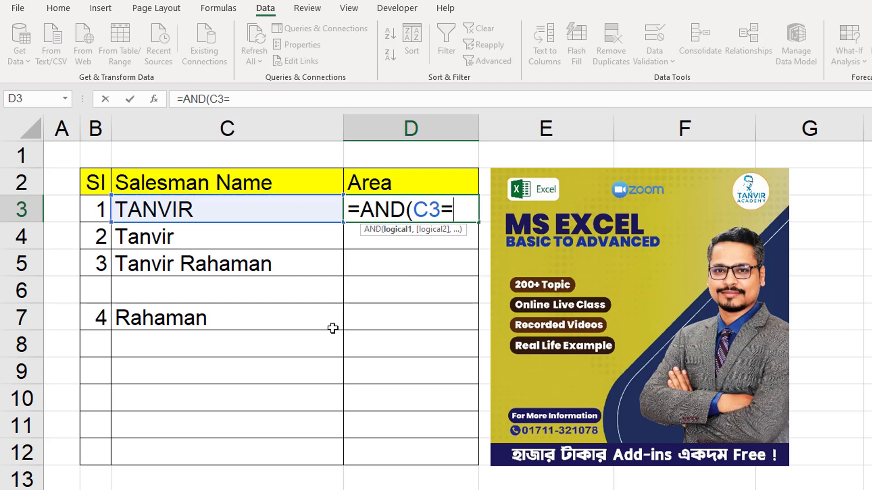
{"action": "type", "text": "1"}
{"action": "type", "text": ","}
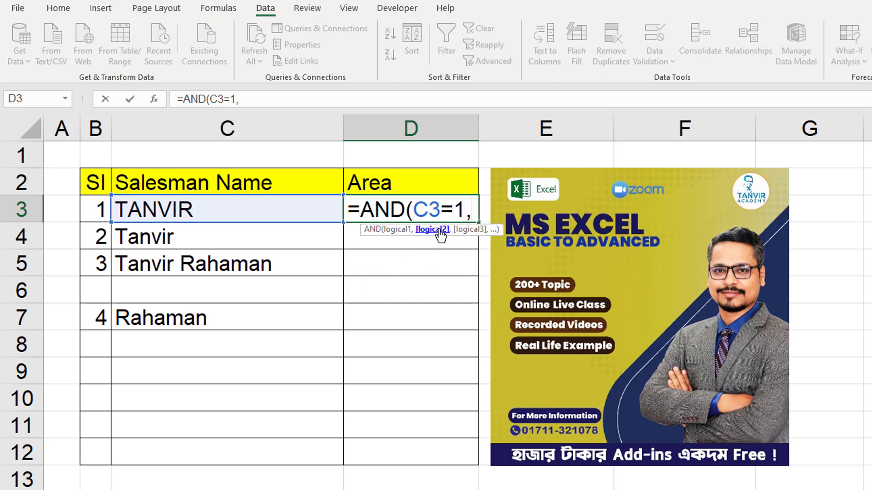
{"action": "left_click", "coordinate": [266, 232]}
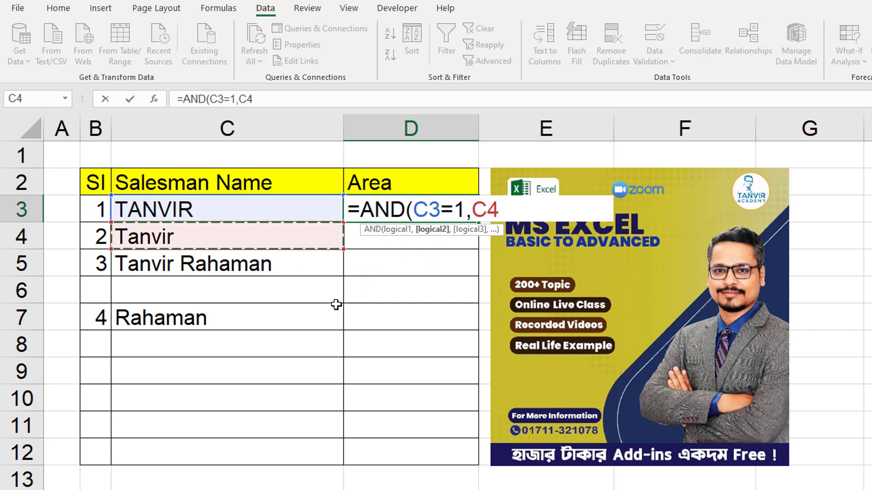
{"action": "type", "text": "=1"}
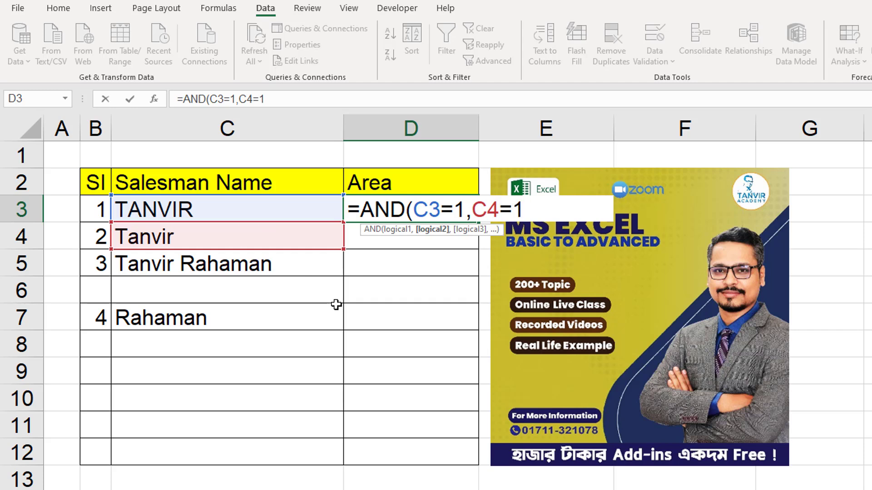
{"action": "type", "text": ")"}
{"action": "key", "text": "Return"}
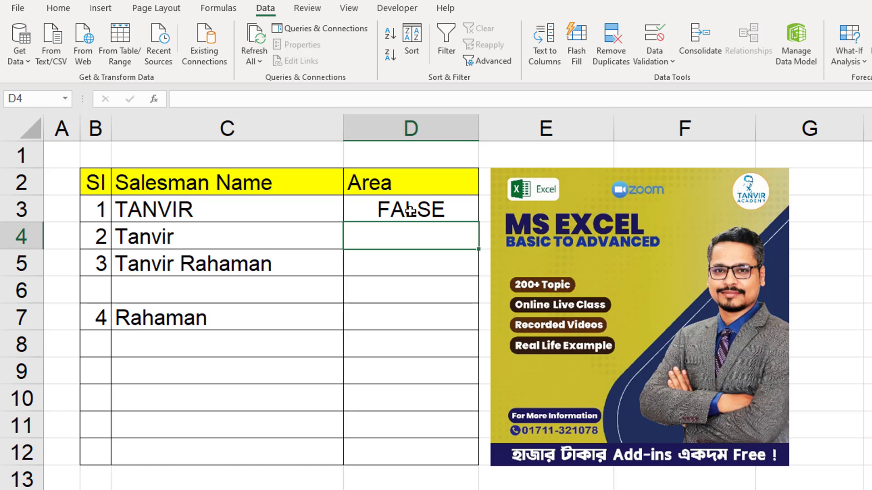
Enter 1 in C3 and C4, then clear the formulas in D3:D4.
{"action": "left_click", "coordinate": [282, 210]}
{"action": "type", "text": "1"}
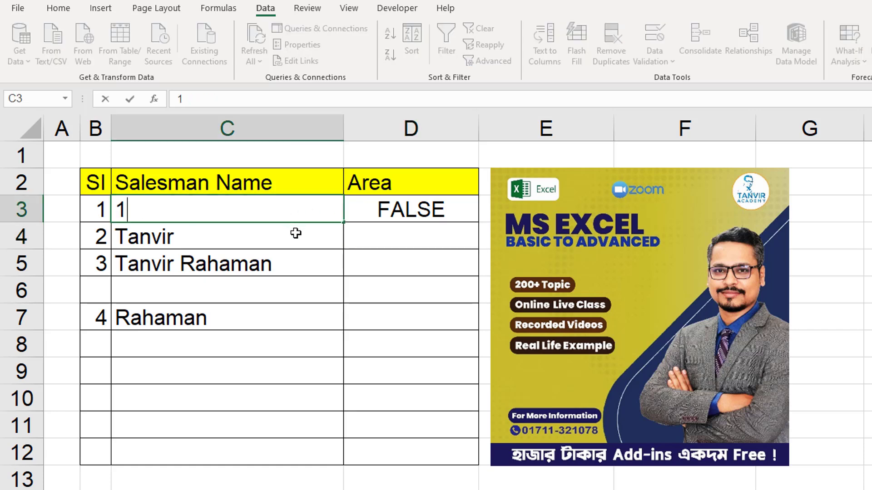
{"action": "key", "text": "Return"}
{"action": "type", "text": "1"}
{"action": "left_click", "coordinate": [367, 237]}
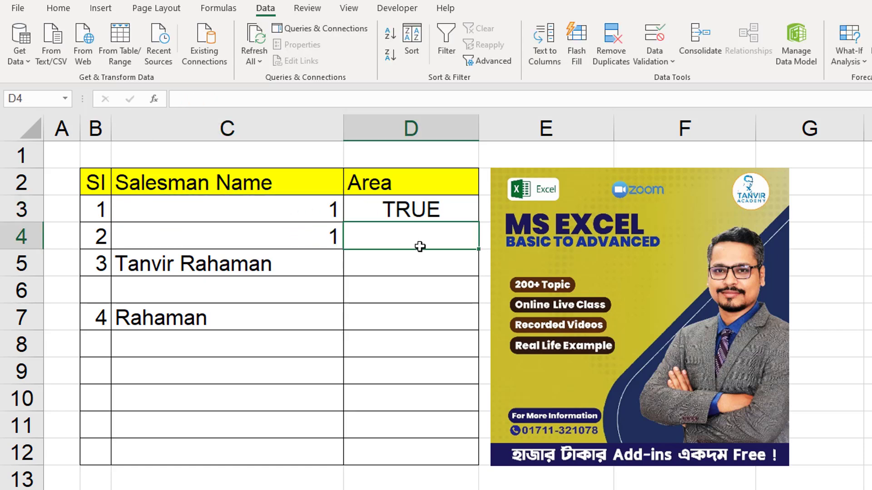
{"action": "left_click_drag", "start_coordinate": [414, 213], "coordinate": [411, 243]}
{"action": "key", "text": "Delete"}
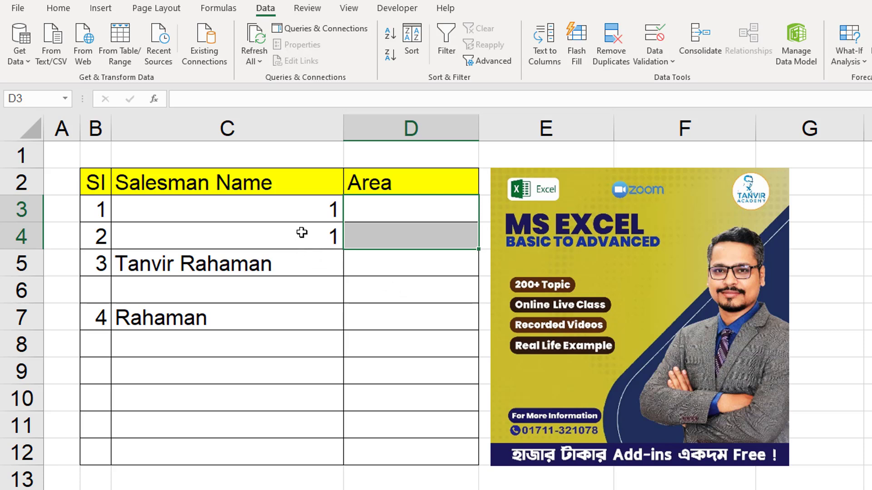
Undo to restore TANVIR in C3 and delete the old formula from D3.
{"action": "key", "text": "ctrl+z"}
{"action": "left_click", "coordinate": [399, 227]}
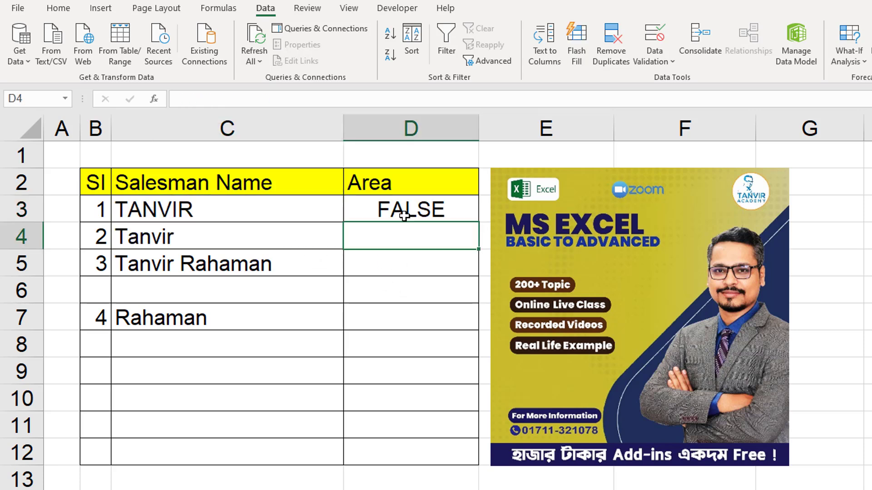
{"action": "left_click", "coordinate": [400, 217]}
{"action": "key", "text": "Delete"}
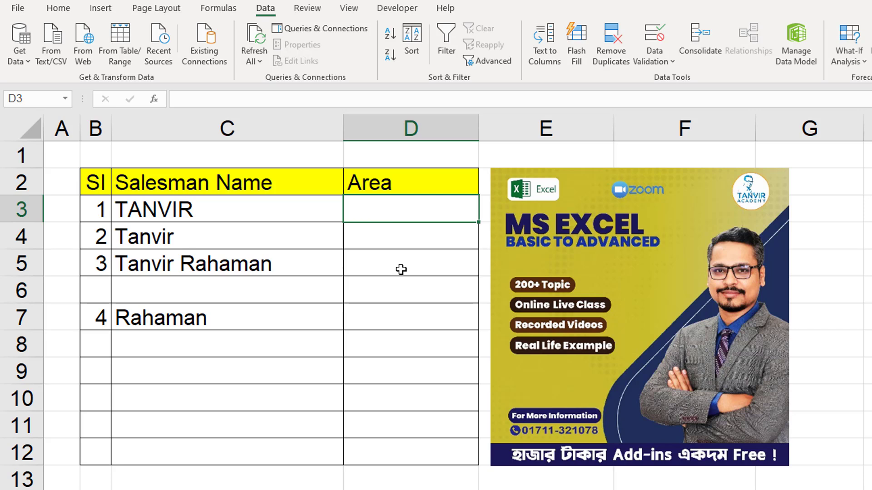
Start D3 with =AND(COUNTIF($C$3:$C$12,C3)=1, making the name range absolute with F4.
{"action": "type", "text": "=AND("}
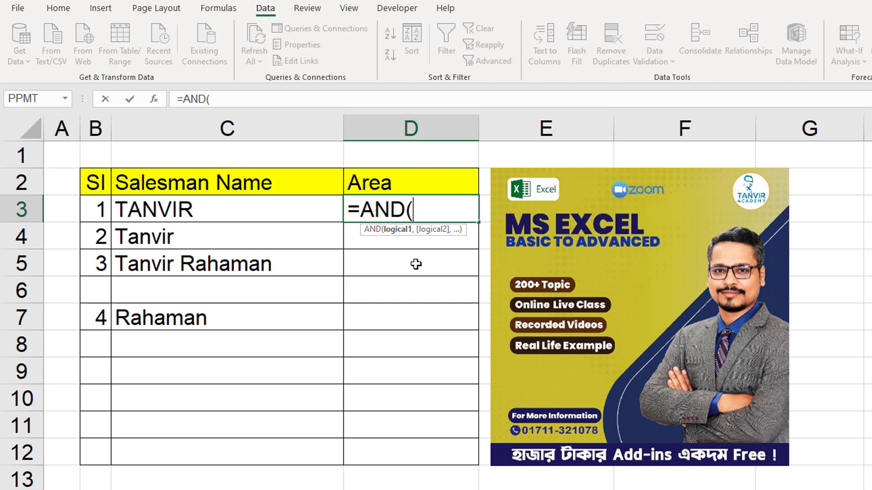
{"action": "type", "text": "COUNTIF("}
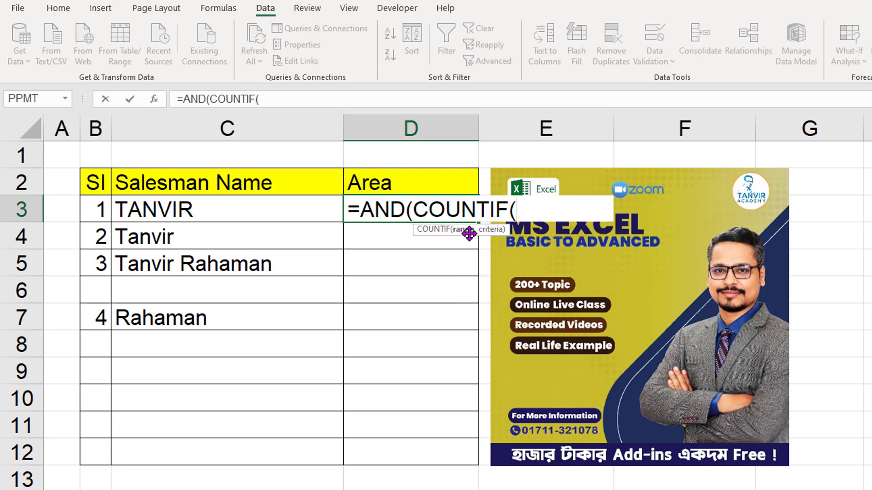
{"action": "mouse_move", "coordinate": [261, 208]}
{"action": "left_mouse_down"}
{"action": "mouse_move", "coordinate": [260, 453]}
{"action": "mouse_move", "coordinate": [278, 446]}
{"action": "left_mouse_up"}
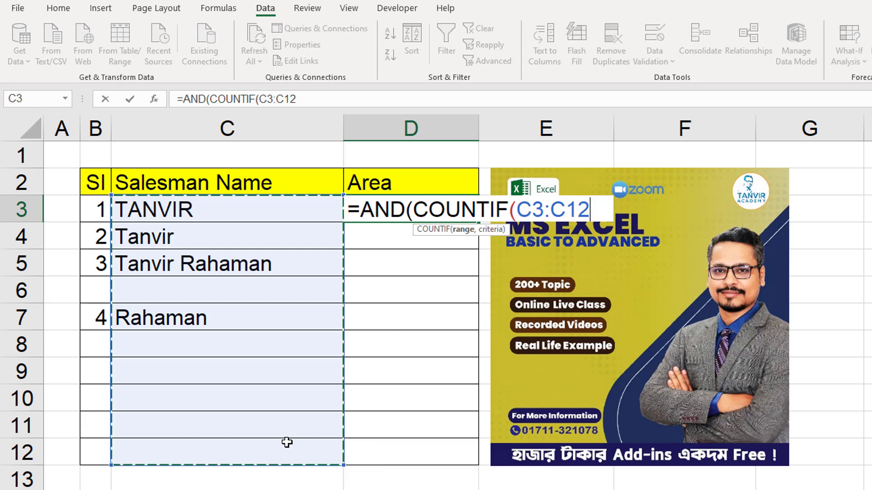
{"action": "key", "text": "F4"}
{"action": "type", "text": "$C$12,"}
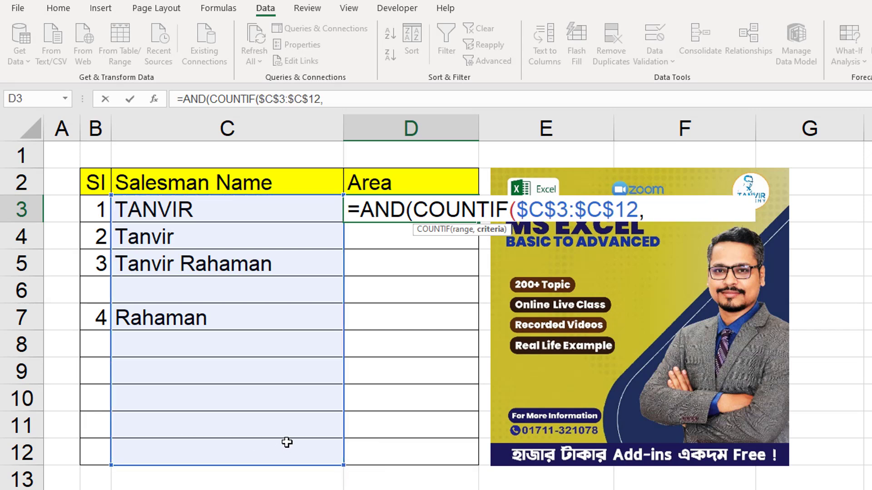
{"action": "left_click", "coordinate": [227, 218]}
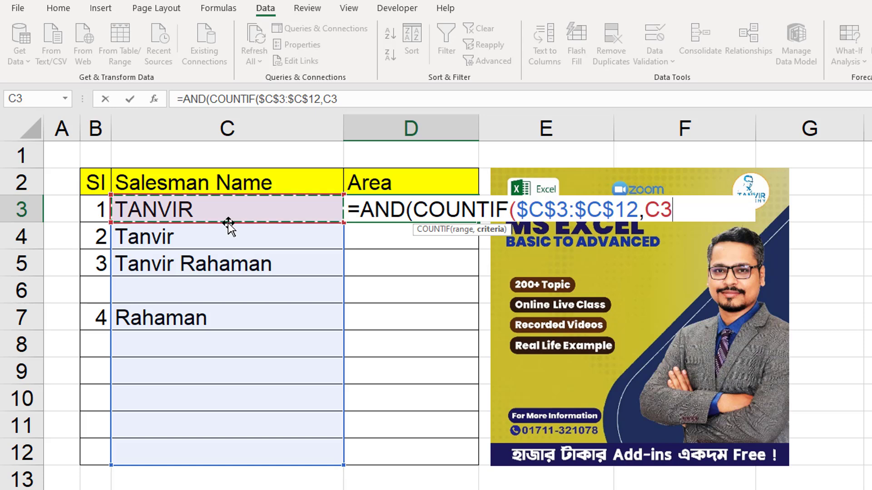
{"action": "type", "text": ")="}
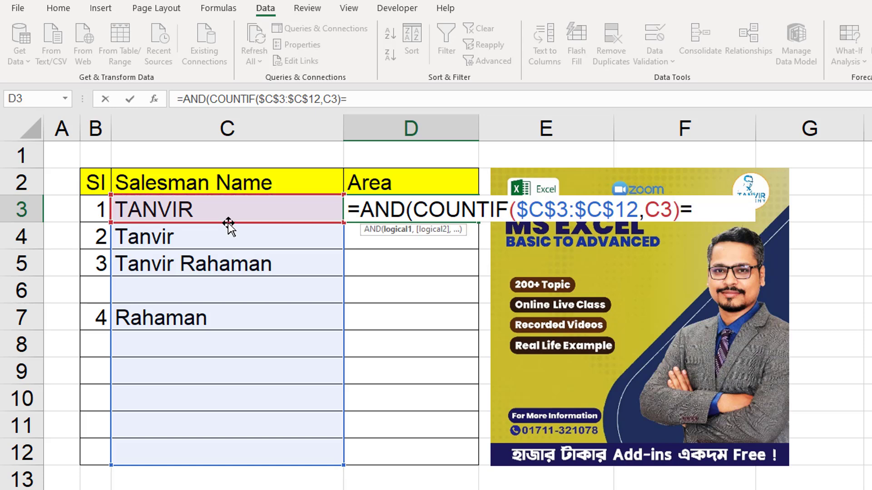
{"action": "type", "text": "1"}
Finish the formula with EXACT(PROPER(C3),C3)), so D3 returns FALSE for all-caps TANVIR.
{"action": "type", "text": ","}
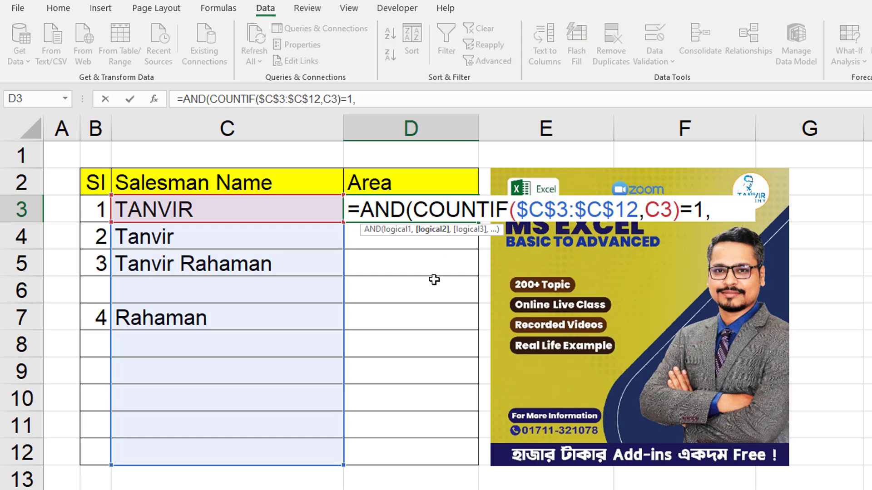
{"action": "type", "text": "EX"}
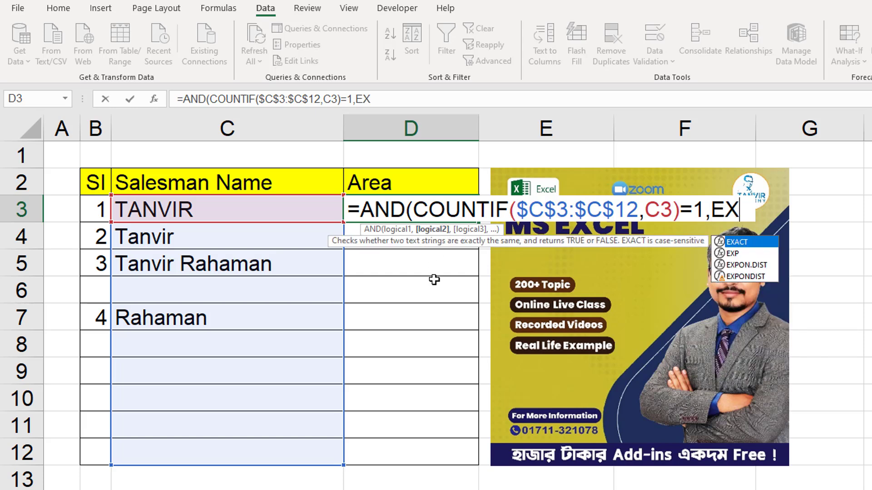
{"action": "type", "text": "A"}
{"action": "double_click", "coordinate": [737, 241]}
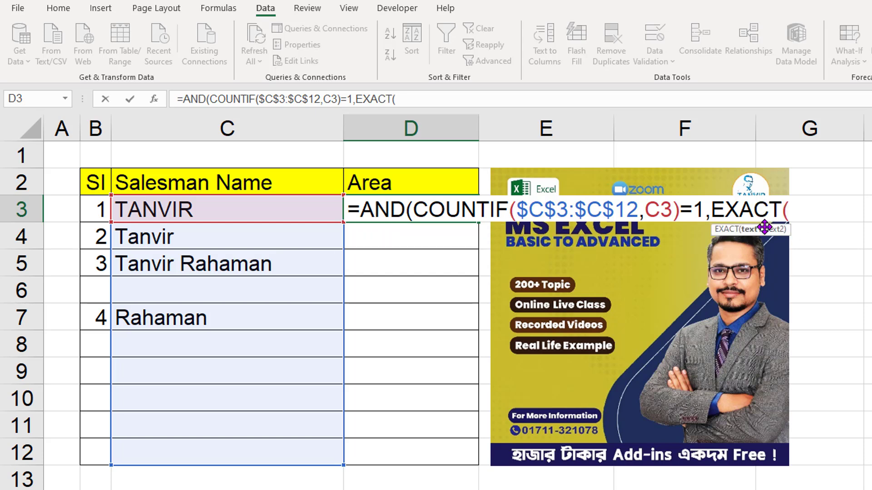
{"action": "left_click", "coordinate": [242, 210]}
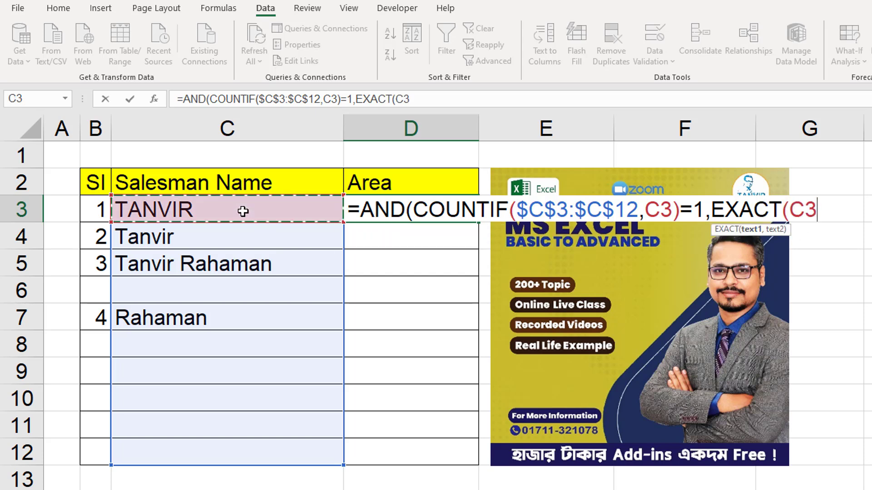
{"action": "key", "text": "BackSpace"}
{"action": "key", "text": "BackSpace"}
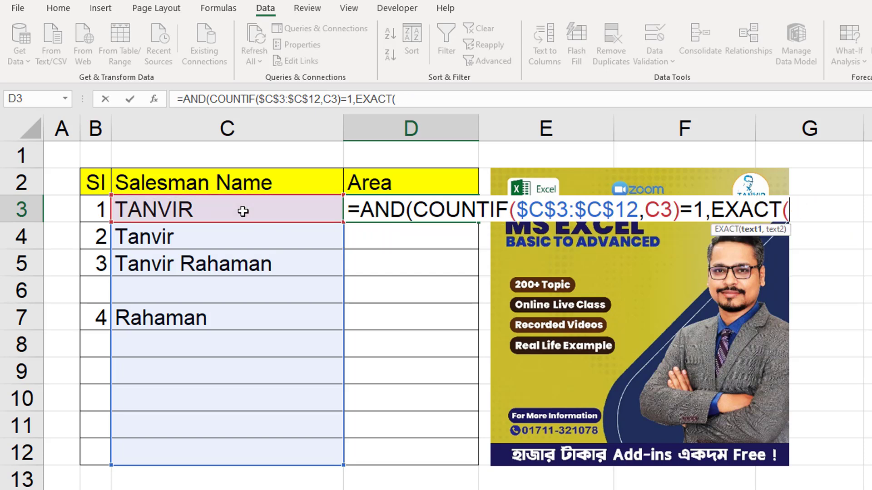
{"action": "type", "text": "PRO"}
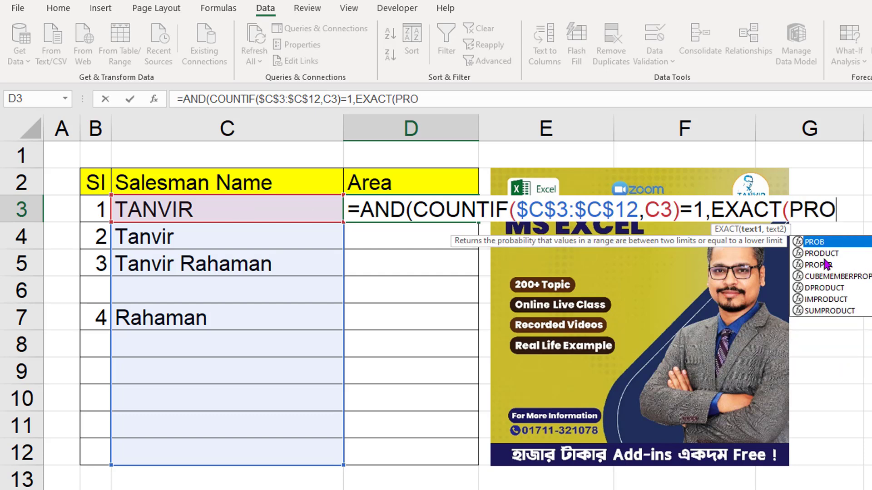
{"action": "left_click", "coordinate": [826, 265]}
{"action": "double_click", "coordinate": [827, 265]}
{"action": "left_click", "coordinate": [279, 205]}
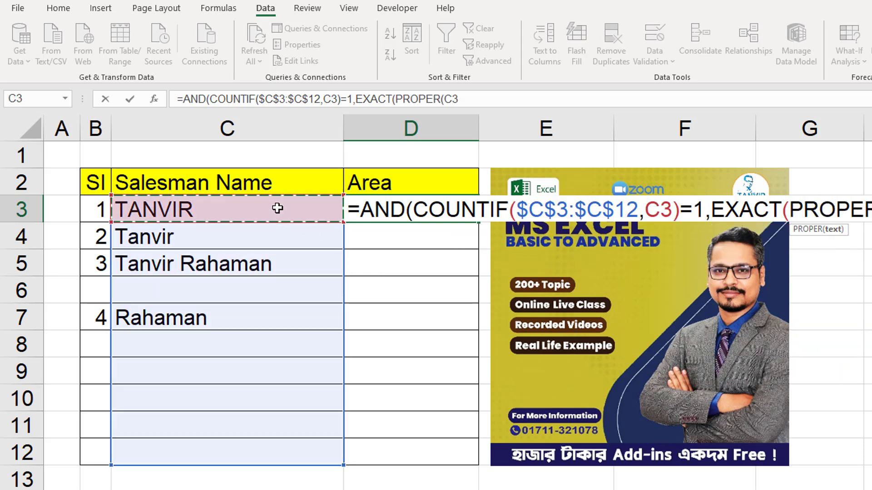
{"action": "type", "text": "),"}
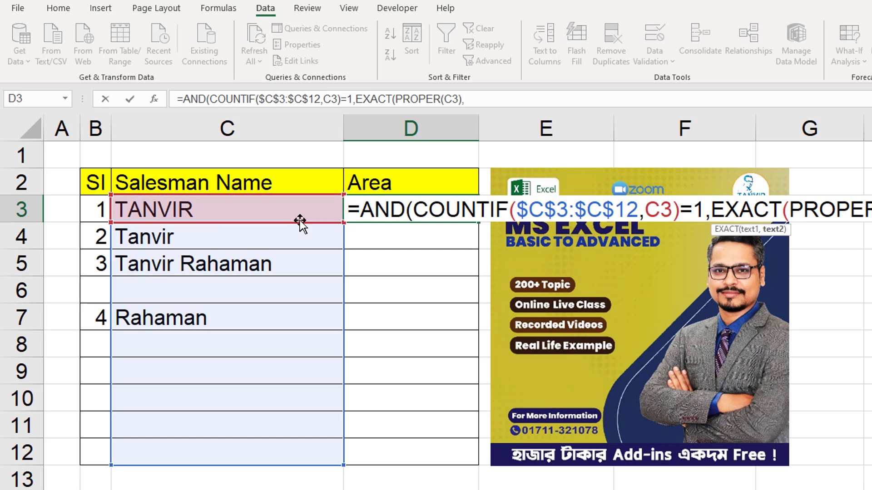
{"action": "left_click", "coordinate": [300, 220]}
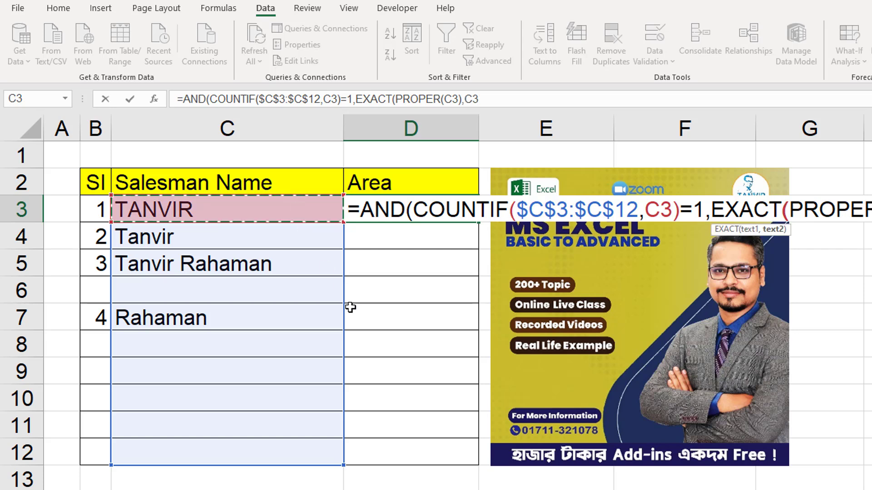
{"action": "type", "text": "))"}
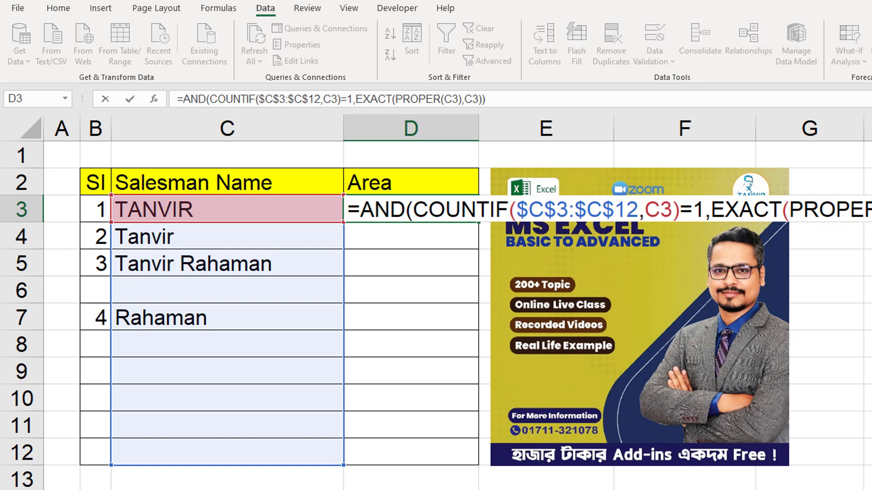
{"action": "key", "text": "Return"}
Retype the name in C3 as Tanvir in proper case.
{"action": "left_click", "coordinate": [307, 210]}
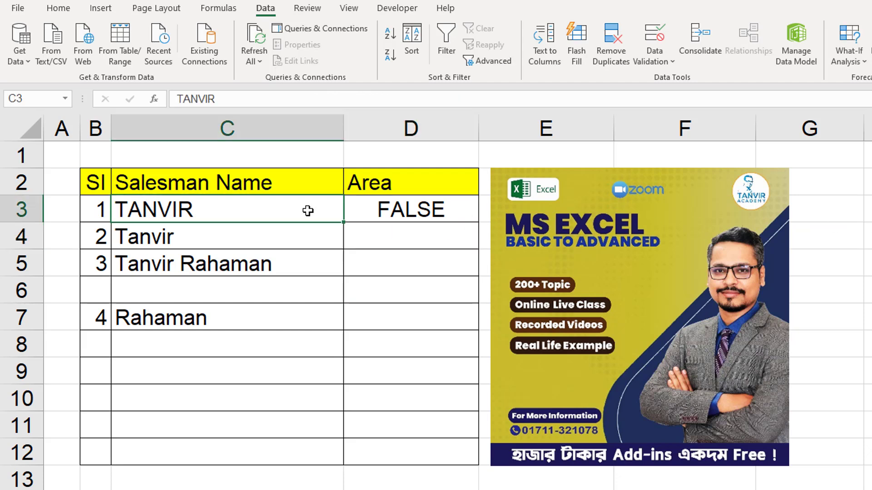
{"action": "key", "text": "Down"}
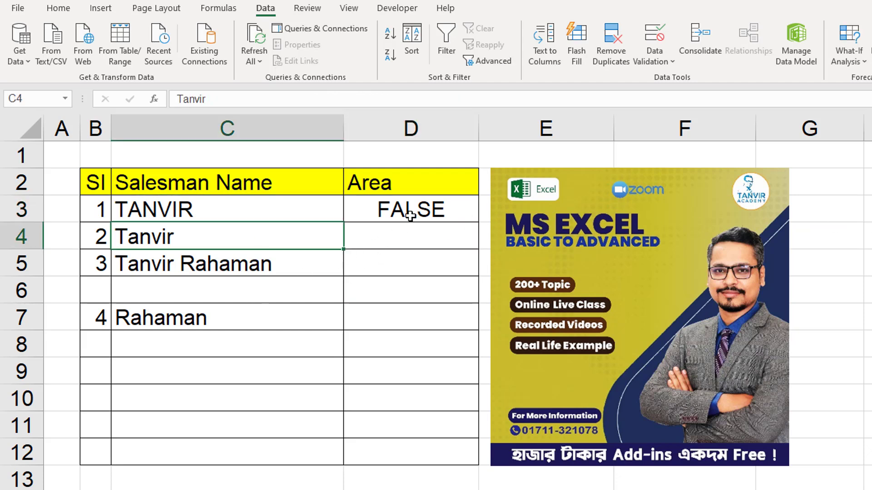
{"action": "left_click", "coordinate": [410, 212]}
{"action": "left_click", "coordinate": [162, 208]}
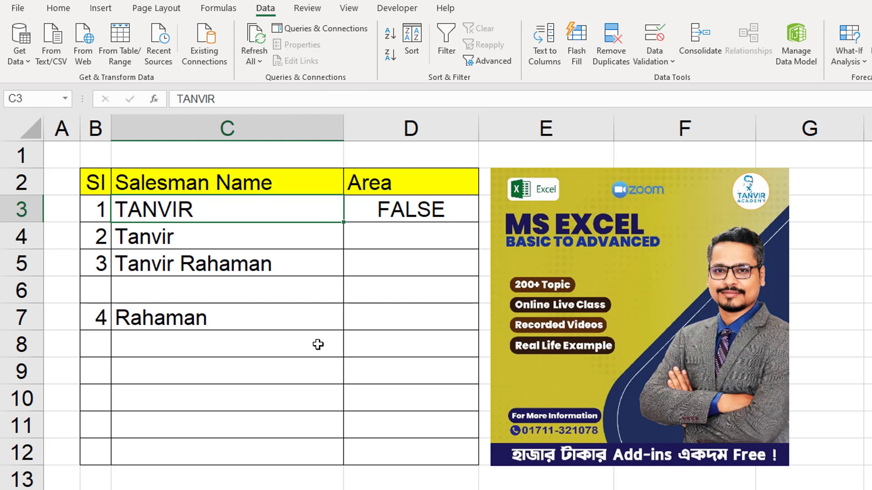
{"action": "type", "text": "tA"}
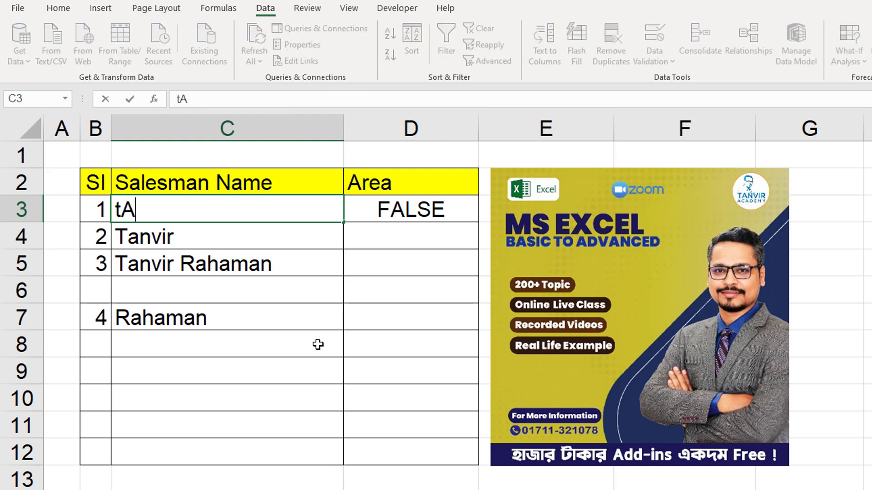
{"action": "key", "text": "BackSpace"}
{"action": "key", "text": "BackSpace"}
{"action": "type", "text": "T"}
{"action": "type", "text": "a nvir"}
{"action": "left_click", "coordinate": [281, 258]}
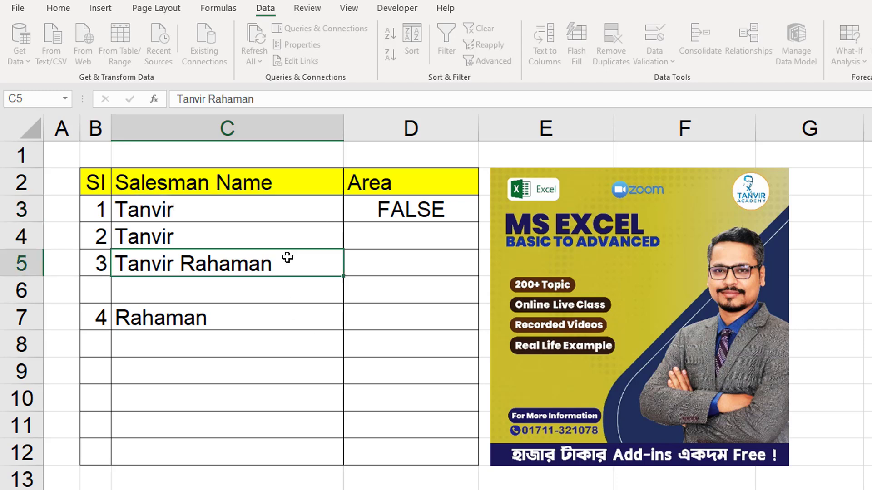
Delete the duplicate Tanvir from C4.
{"action": "left_click", "coordinate": [424, 216]}
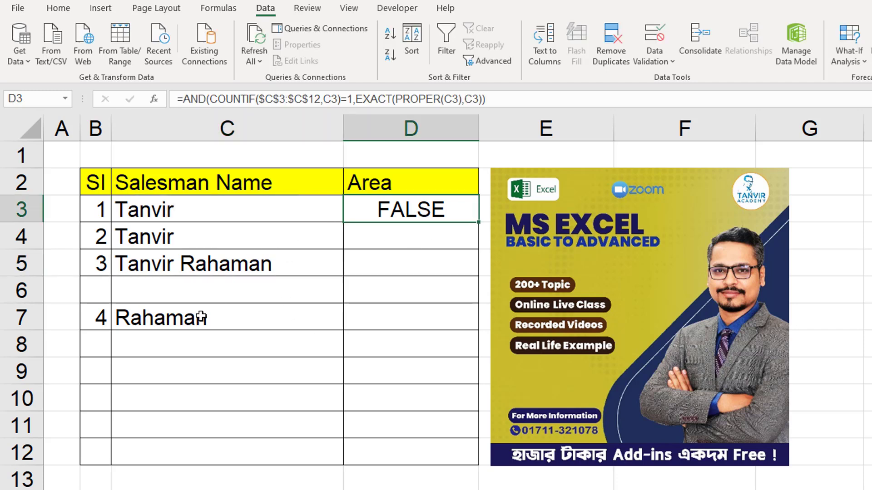
{"action": "left_click", "coordinate": [194, 247]}
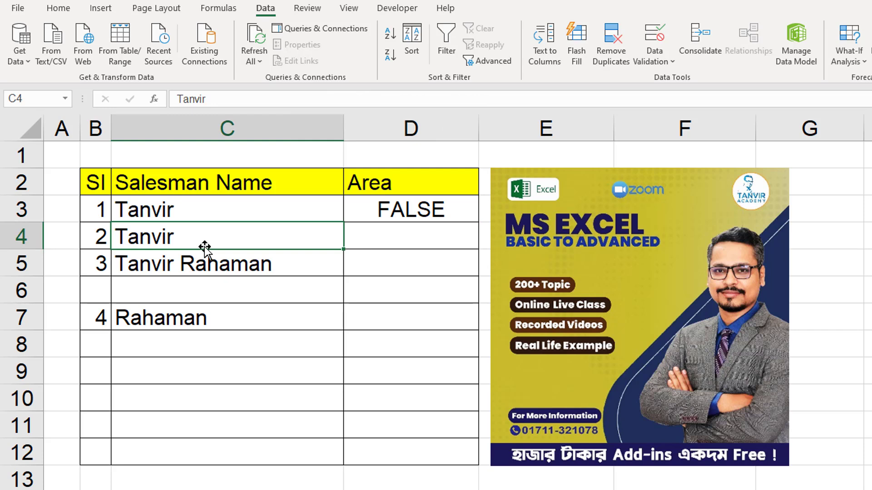
{"action": "key", "text": "Delete"}
{"action": "left_click", "coordinate": [253, 256]}
Re-enter the D3 formula so it recalculates to TRUE.
{"action": "left_click", "coordinate": [392, 212]}
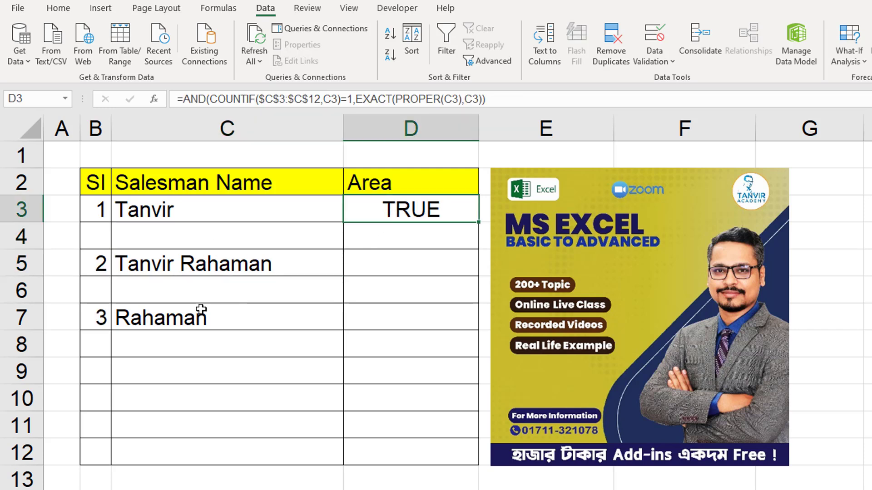
{"action": "double_click", "coordinate": [396, 203]}
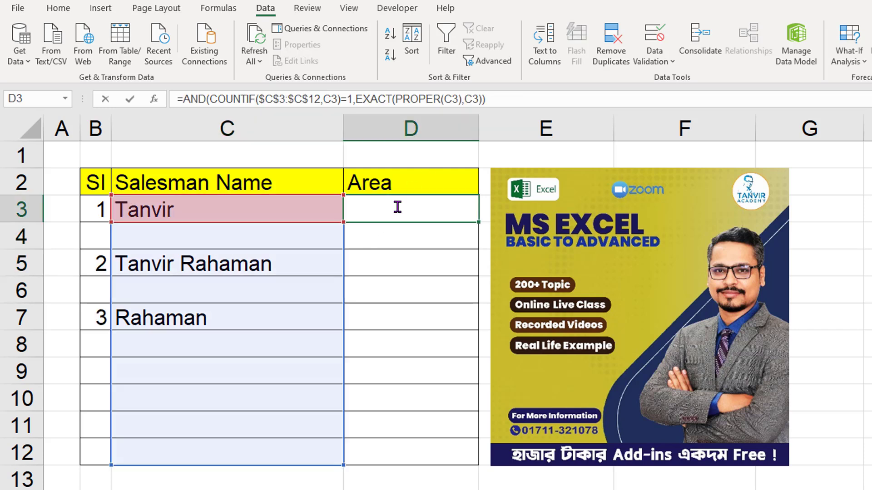
{"action": "left_click_drag", "start_coordinate": [453, 206], "coordinate": [869, 209]}
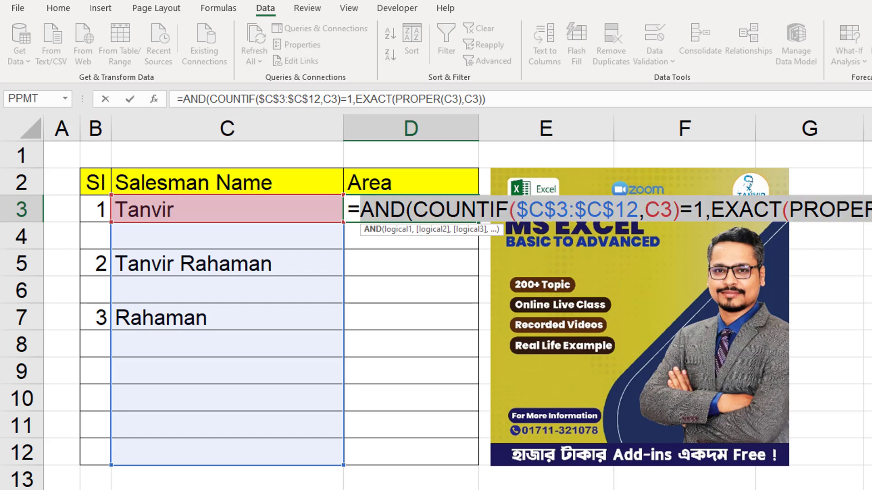
{"action": "key", "text": "Right"}
{"action": "key", "text": "Return"}
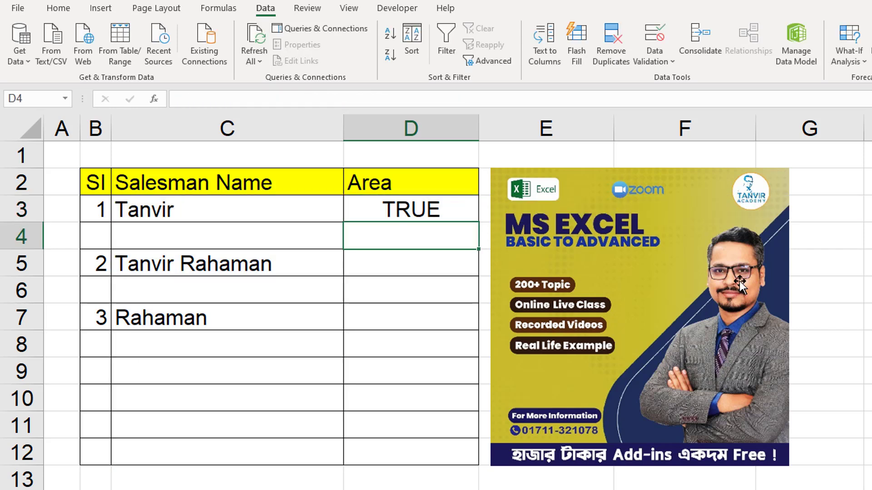